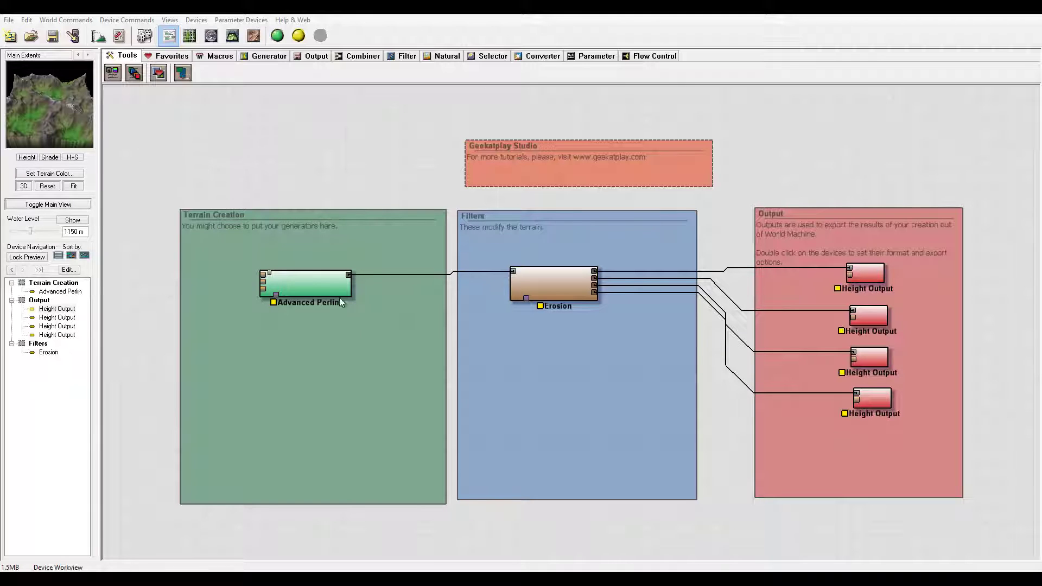
Reduce the Advanced Perlin feature scale to about 648 m and increase its steepness to 0.625
left_click(322, 292)
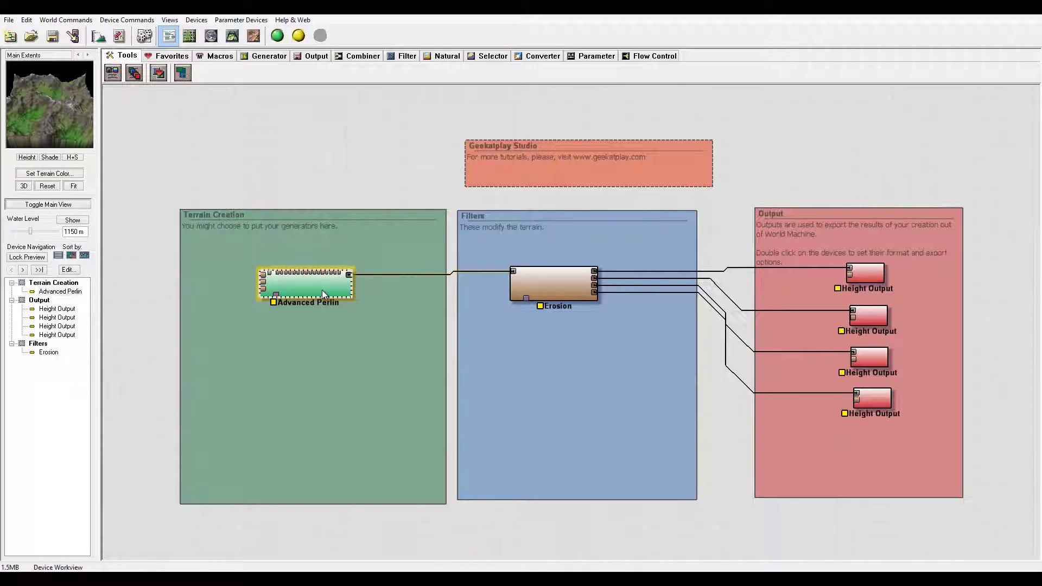
double_click(321, 289)
left_click_drag(560, 165, 613, 112)
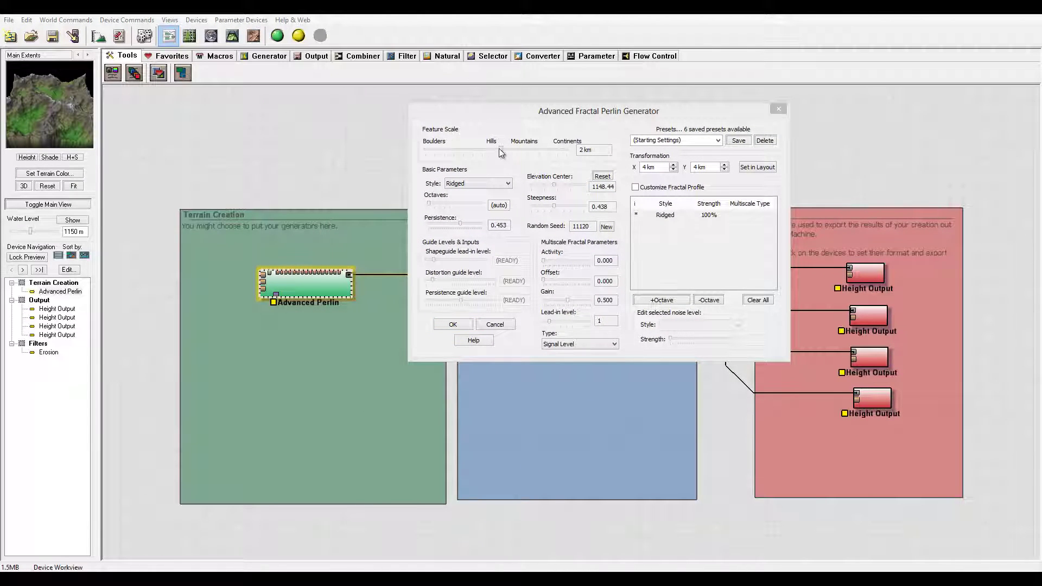
left_click_drag(499, 149, 487, 149)
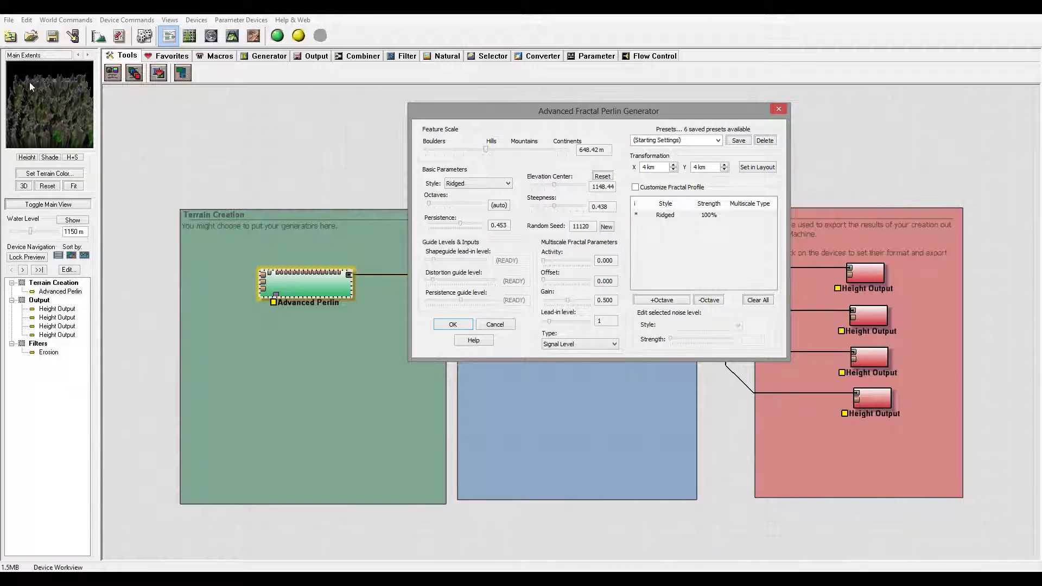
left_click(60, 111)
mouse_move(555, 205)
left_mouse_down()
mouse_move(564, 206)
mouse_move(553, 185)
left_mouse_up()
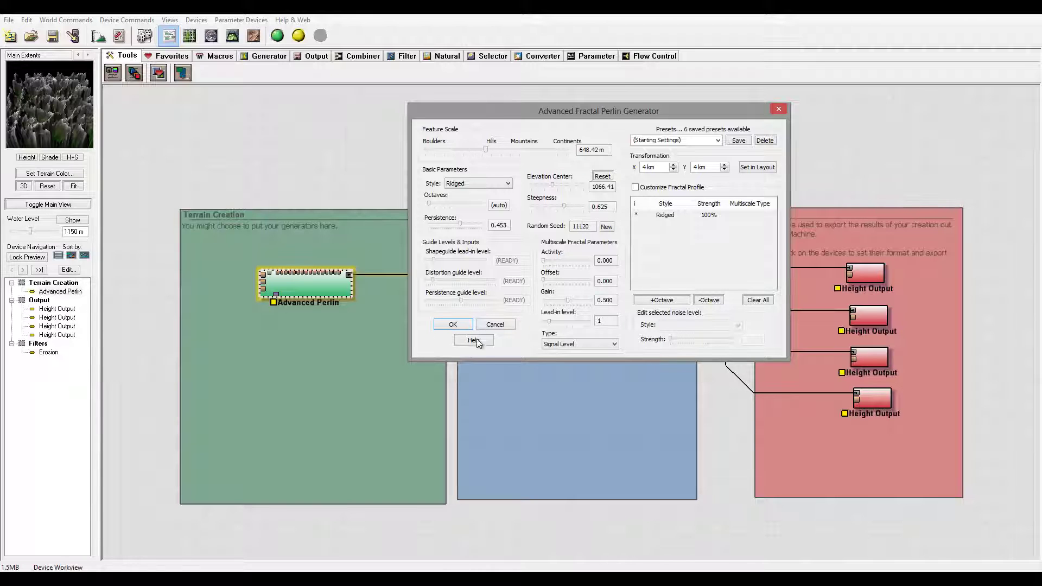
left_click(453, 324)
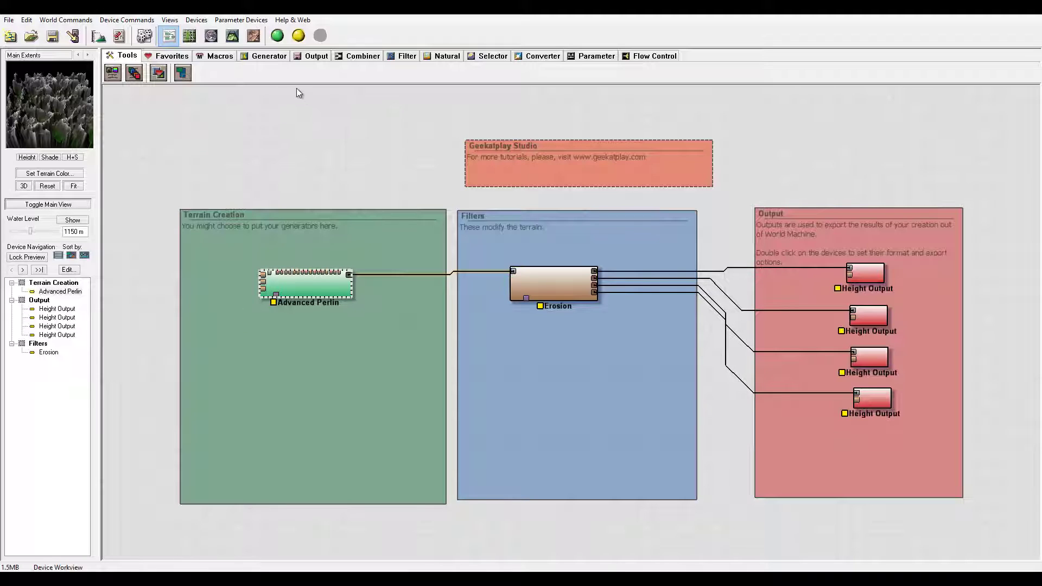
Place a Radial Grad in Terrain Creation, set it to Square, and set its radius to about 6.75 km
left_click(252, 58)
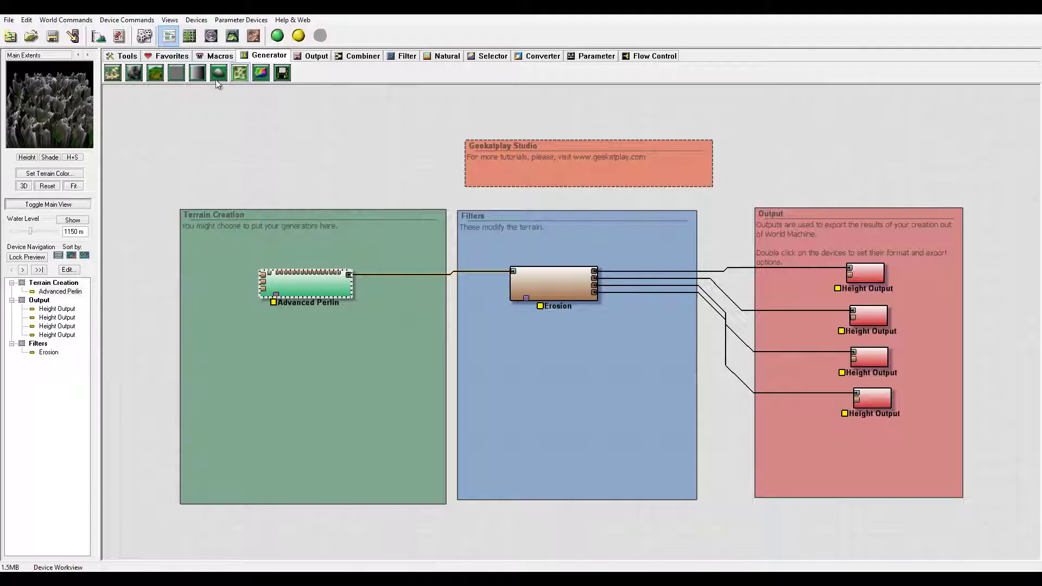
left_click_drag(220, 73, 224, 363)
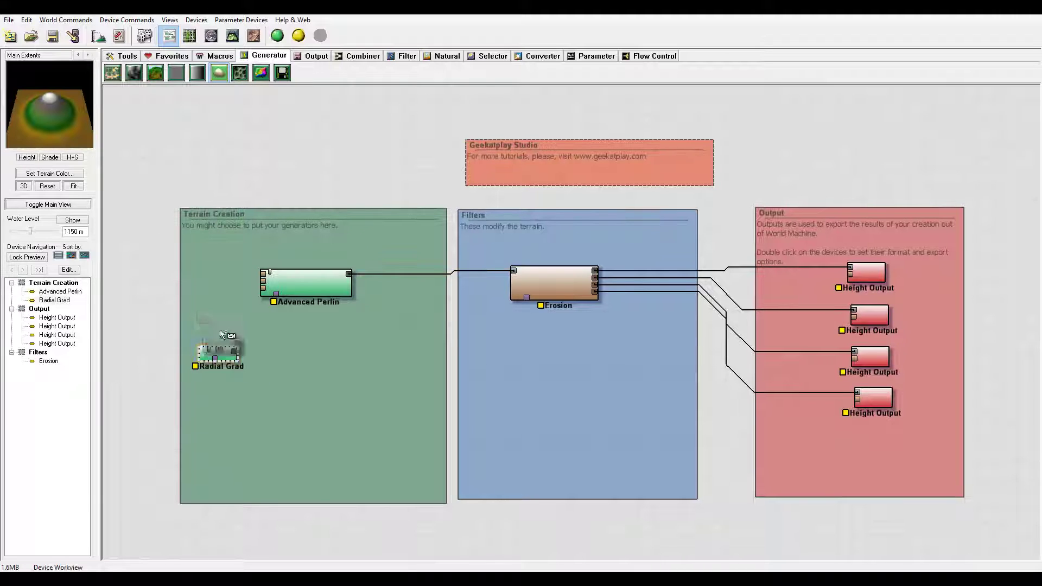
double_click(224, 362)
left_click(507, 307)
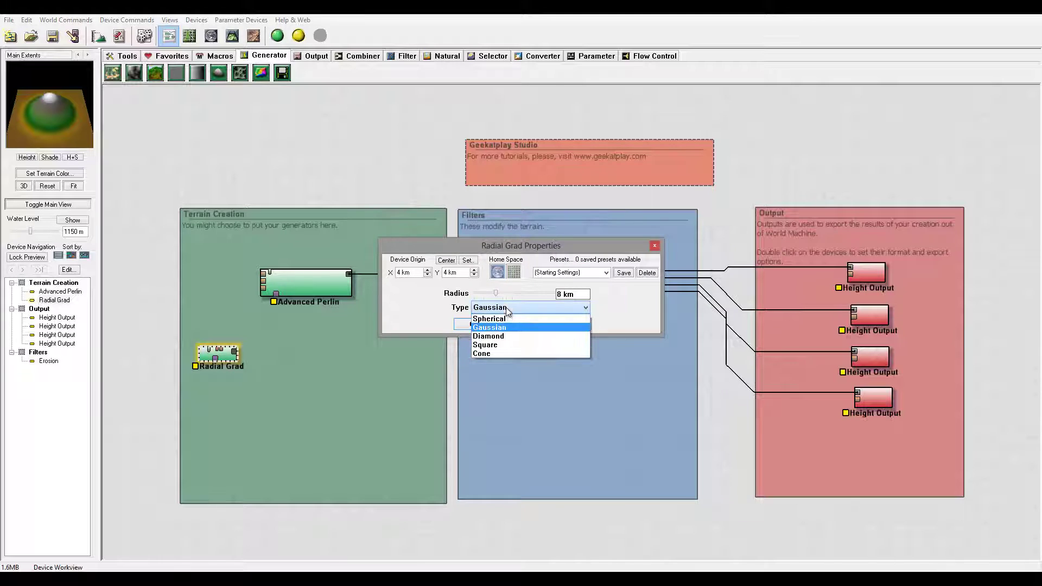
left_click(500, 345)
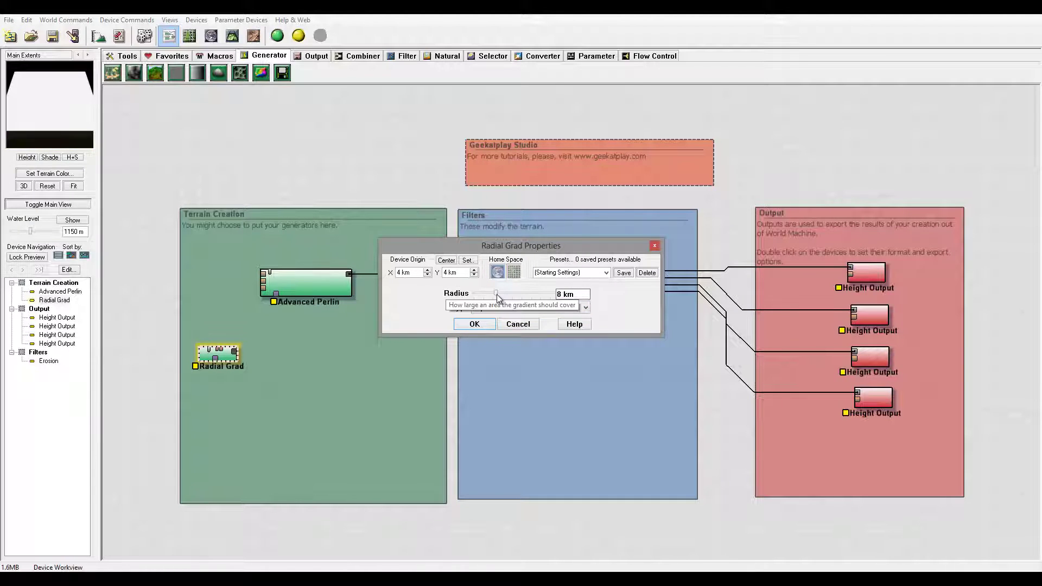
left_click_drag(496, 293, 494, 293)
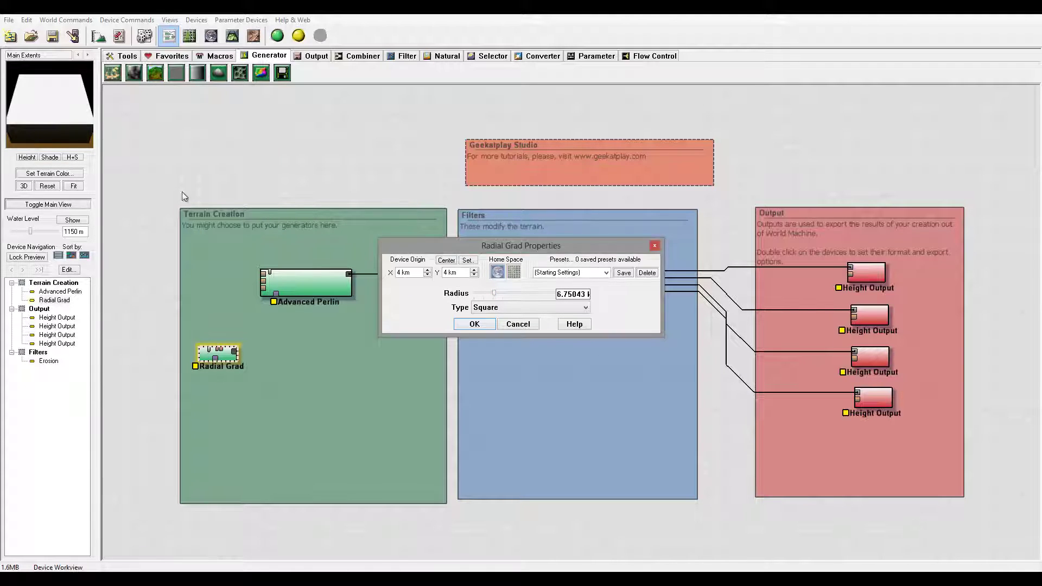
left_click(473, 324)
left_click_drag(46, 101, 48, 150)
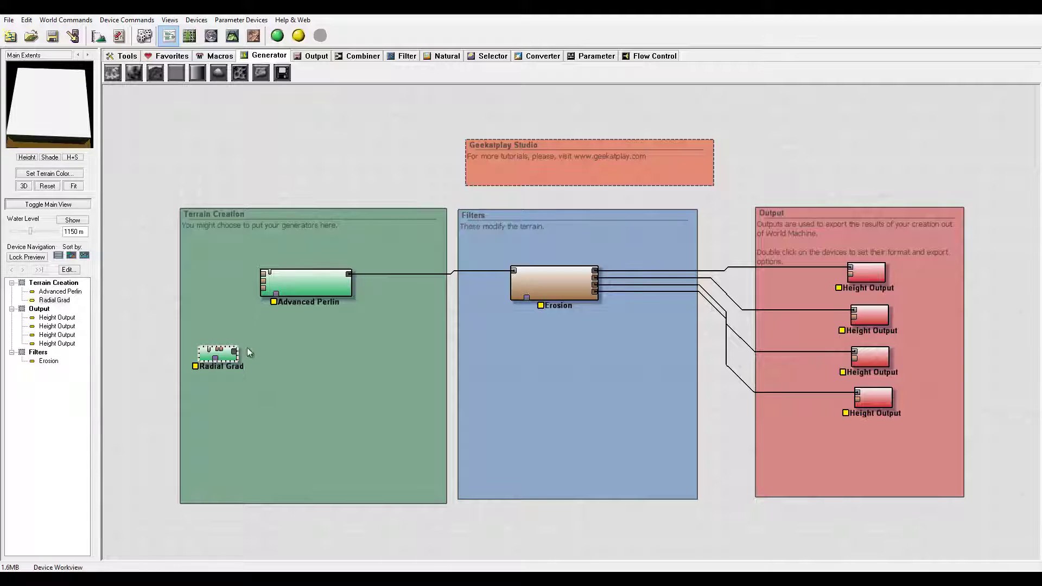
Add a Blur filter to Terrain Creation, fed by the Radial Grad output
left_click(401, 57)
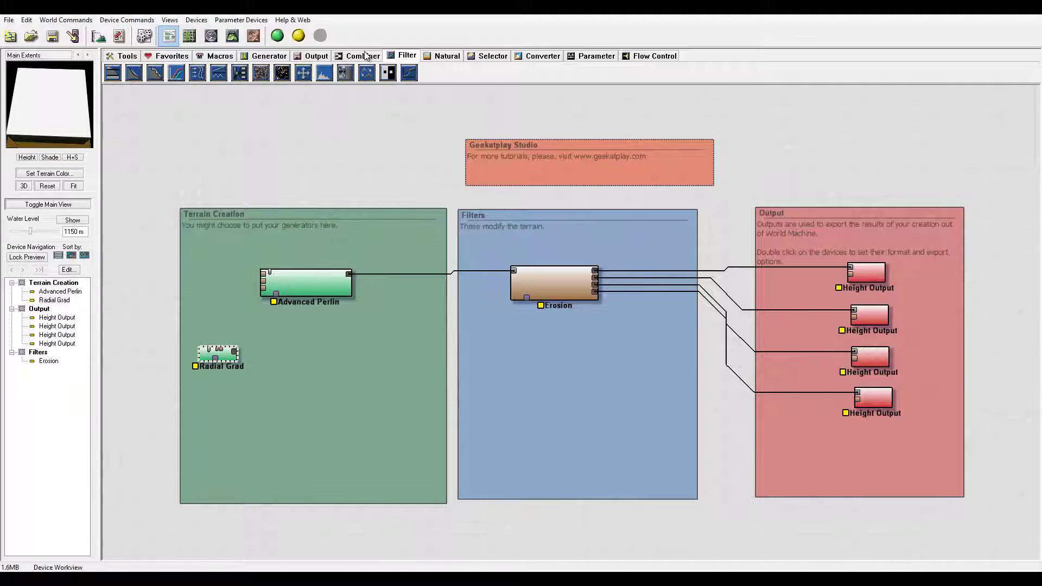
left_click(348, 74)
left_click(301, 356)
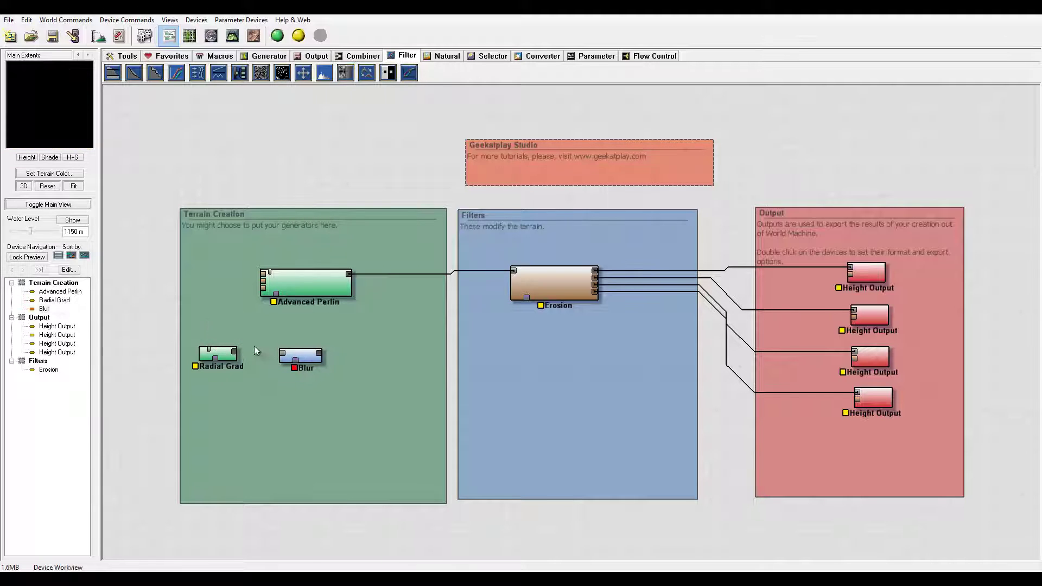
left_click_drag(235, 352, 282, 354)
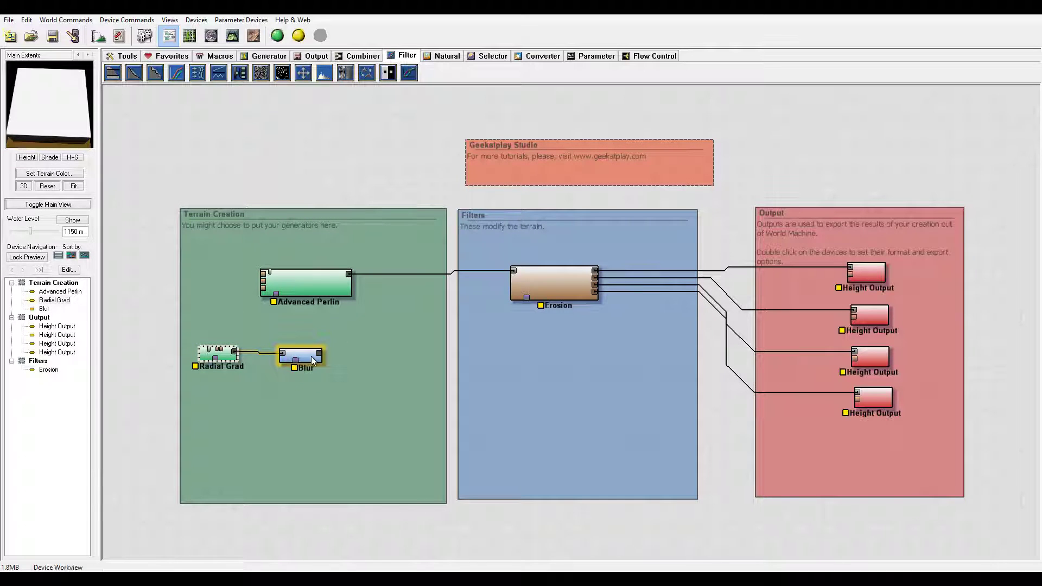
Raise the Blur radius to 76
left_click(307, 360)
double_click(307, 360)
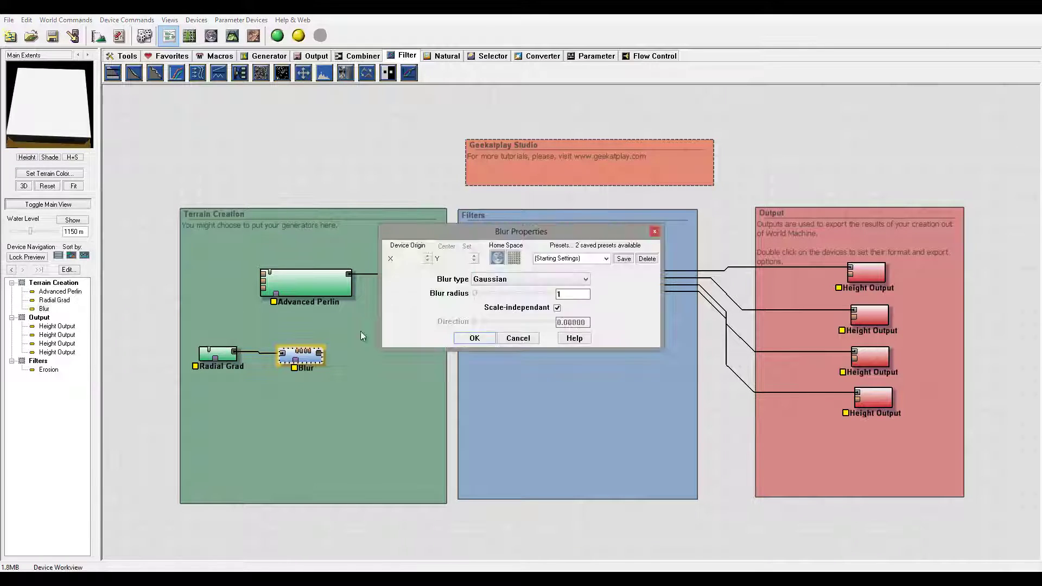
left_click_drag(475, 293, 503, 293)
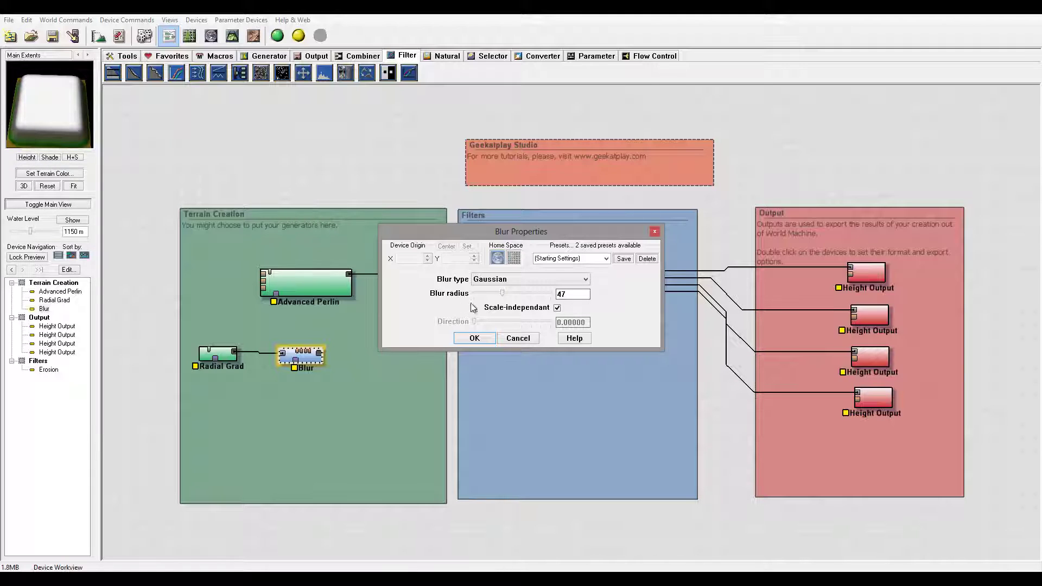
mouse_move(503, 295)
left_mouse_down()
mouse_move(532, 291)
mouse_move(518, 293)
left_mouse_up()
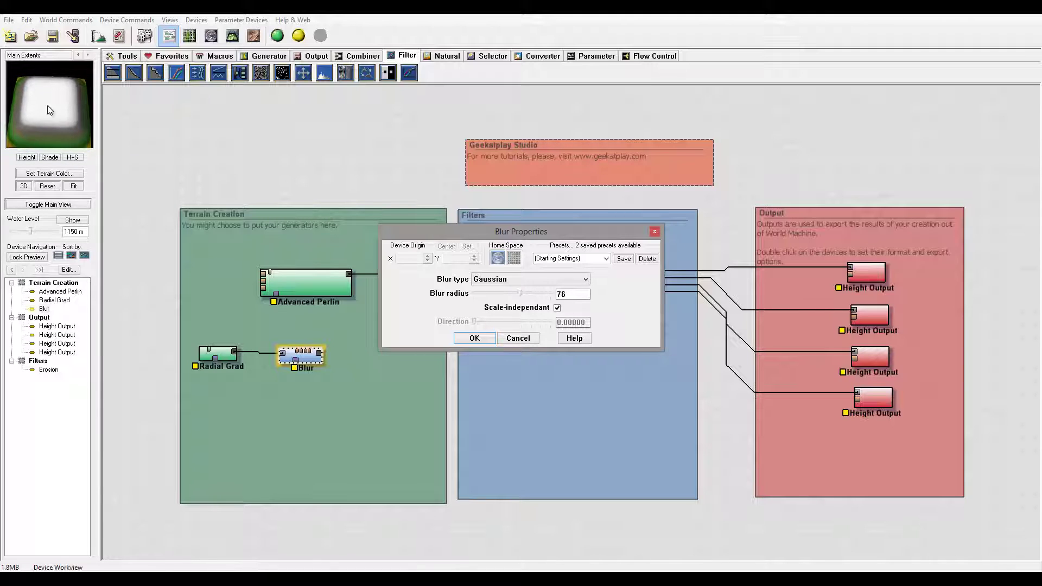
Accept the Blur settings and wire Blur's output into Advanced Perlin's Mask Input
left_click(480, 338)
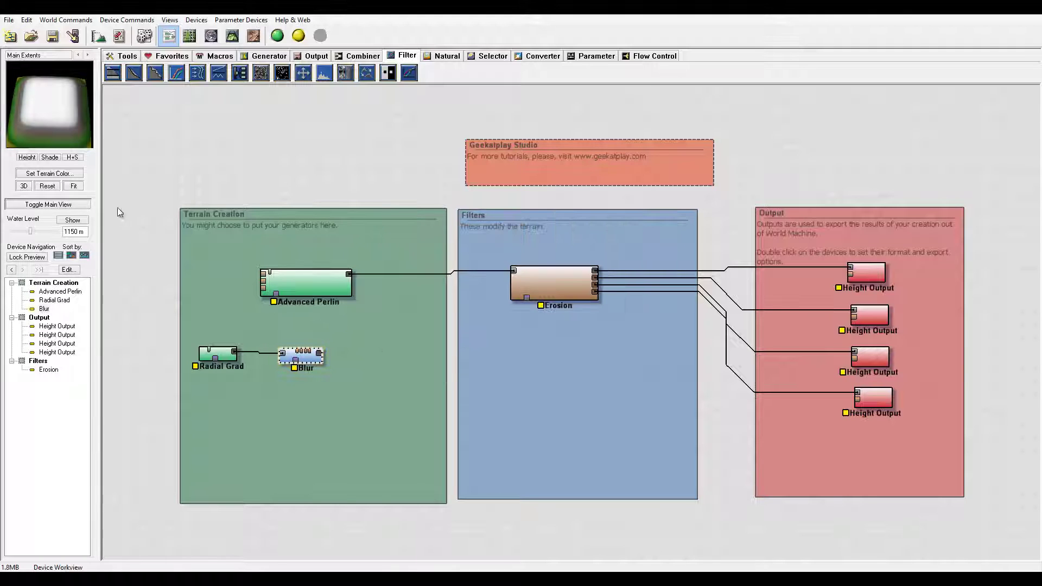
left_click_drag(319, 353, 276, 295)
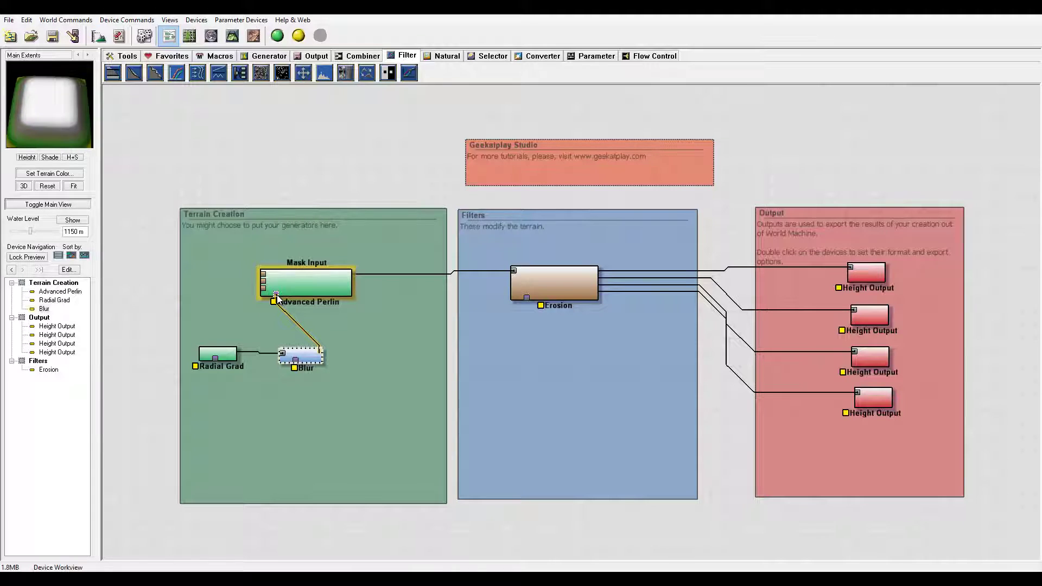
left_click(305, 284)
mouse_move(38, 122)
left_mouse_down()
mouse_move(67, 77)
mouse_move(81, 114)
mouse_move(35, 122)
mouse_move(31, 113)
mouse_move(68, 123)
mouse_move(80, 115)
mouse_move(33, 126)
mouse_move(62, 114)
mouse_move(45, 97)
mouse_move(10, 103)
mouse_move(74, 105)
mouse_move(49, 112)
mouse_move(40, 79)
mouse_move(57, 114)
mouse_move(48, 129)
mouse_move(98, 104)
mouse_move(80, 66)
mouse_move(76, 102)
mouse_move(83, 75)
mouse_move(28, 77)
mouse_move(64, 109)
mouse_move(29, 126)
mouse_move(60, 129)
mouse_move(29, 117)
mouse_move(44, 118)
left_mouse_up()
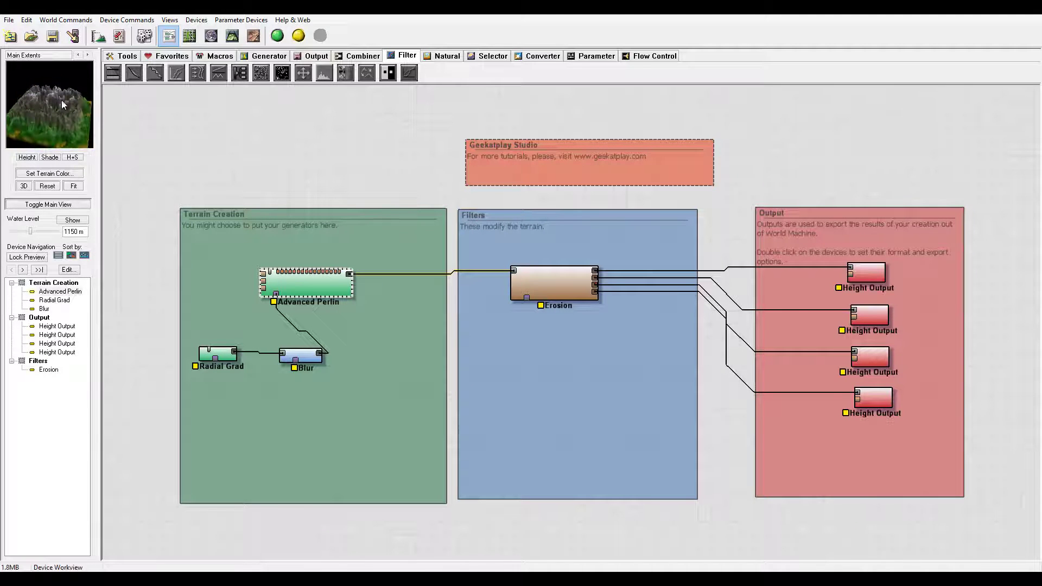
mouse_move(83, 118)
left_mouse_down()
mouse_move(71, 96)
mouse_move(77, 119)
mouse_move(42, 119)
mouse_move(76, 128)
mouse_move(96, 102)
mouse_move(79, 120)
left_mouse_up()
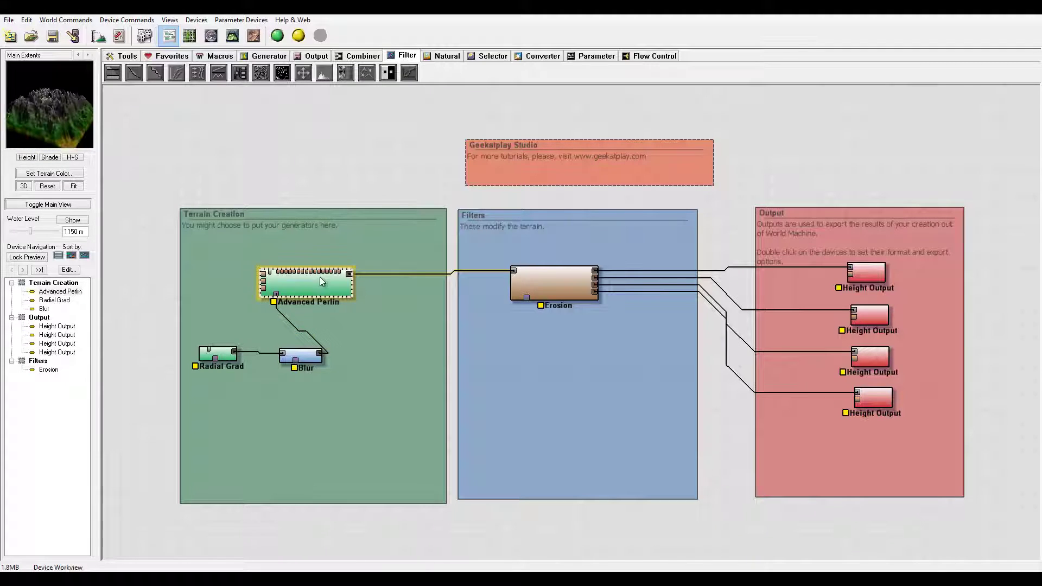
left_click_drag(304, 284, 329, 282)
Lock the preview on the Advanced Perlin device
left_click(220, 353)
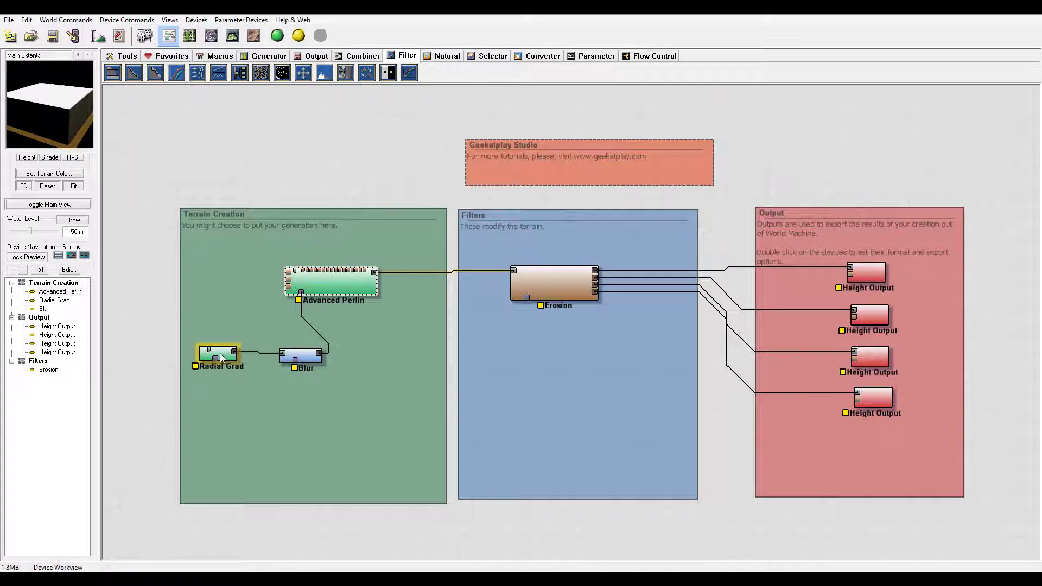
left_click(346, 273)
right_click(346, 272)
left_click(434, 287)
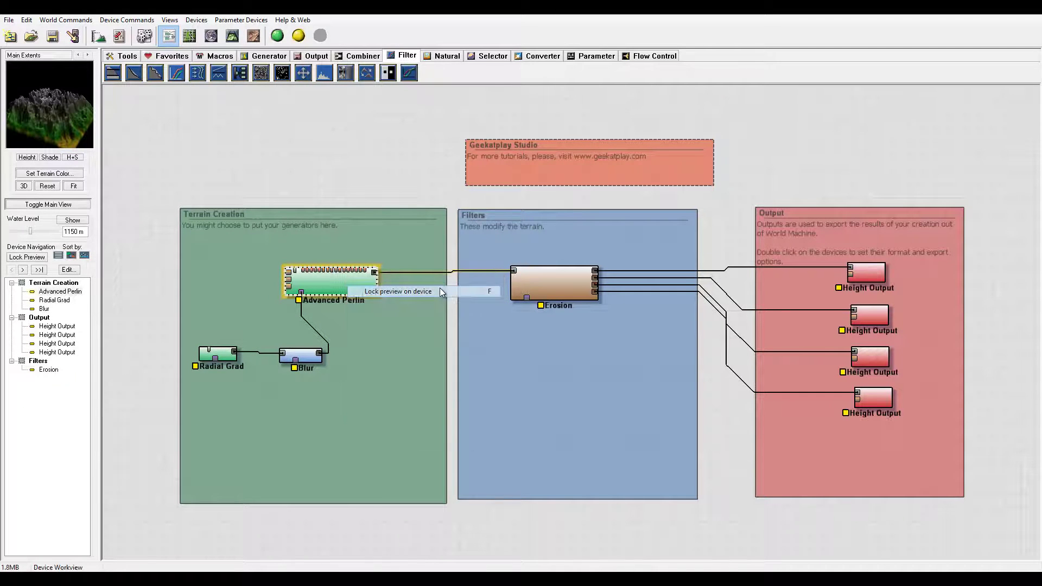
Fine-tune the Radial Grad radius while watching the masked terrain
double_click(226, 356)
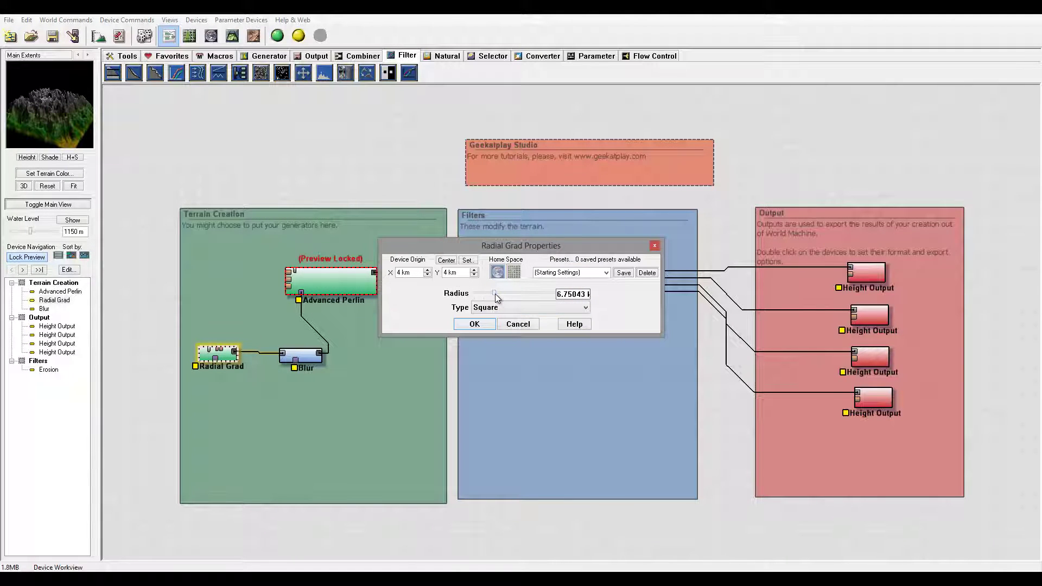
left_click_drag(495, 295, 494, 294)
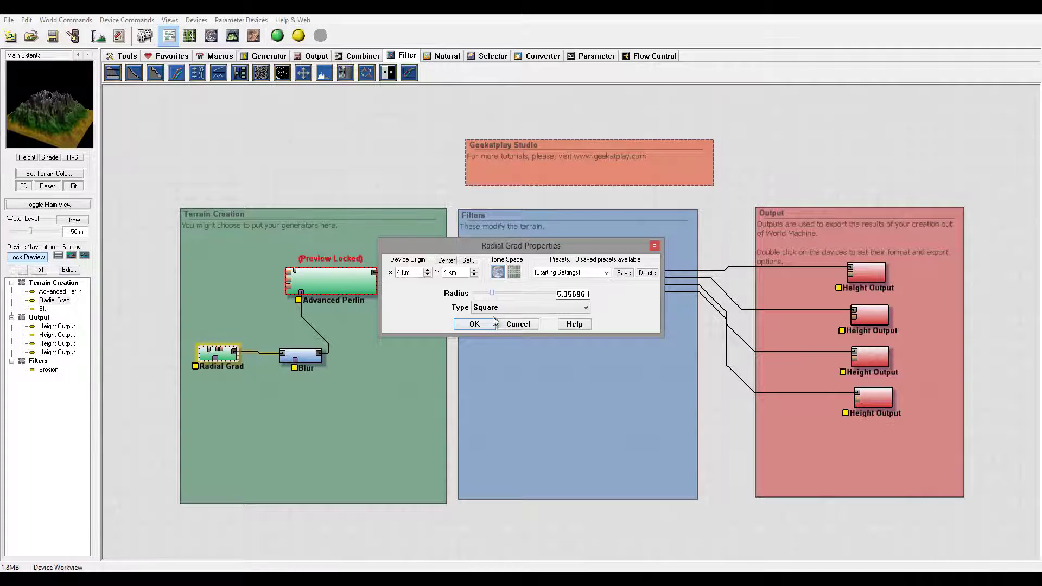
left_click(468, 324)
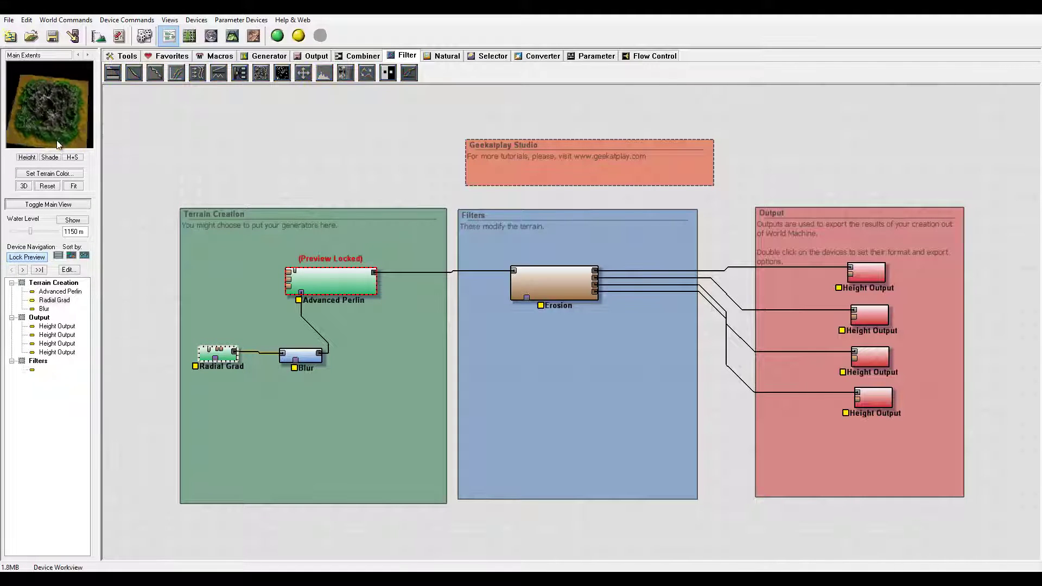
mouse_move(59, 145)
left_mouse_down()
mouse_move(66, 116)
mouse_move(62, 146)
left_mouse_up()
Increase the Blur radius beyond 76 and inspect the terrain from tilted and overhead angles
double_click(301, 356)
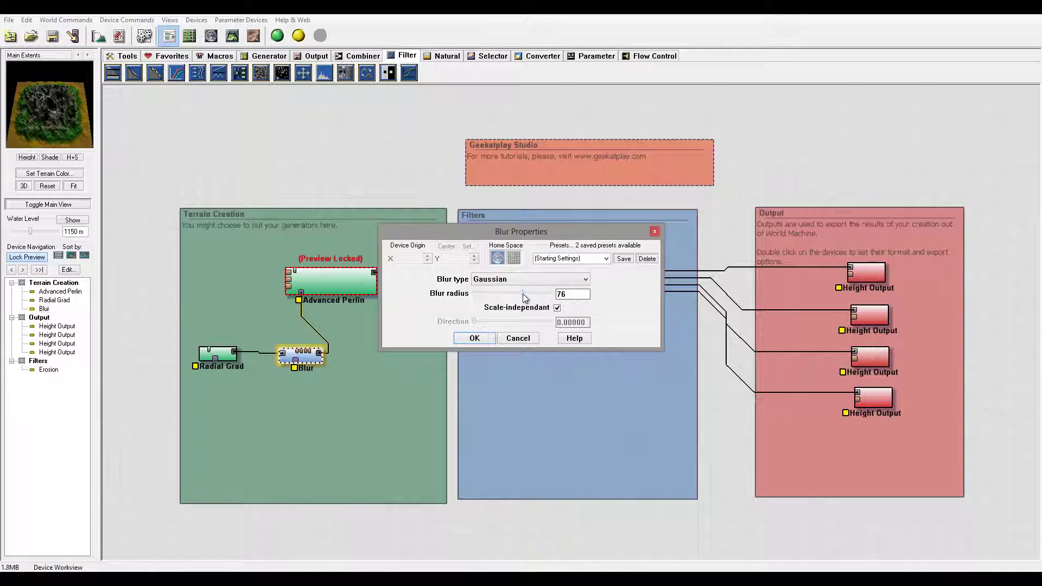
left_click_drag(522, 294, 532, 293)
left_click(474, 338)
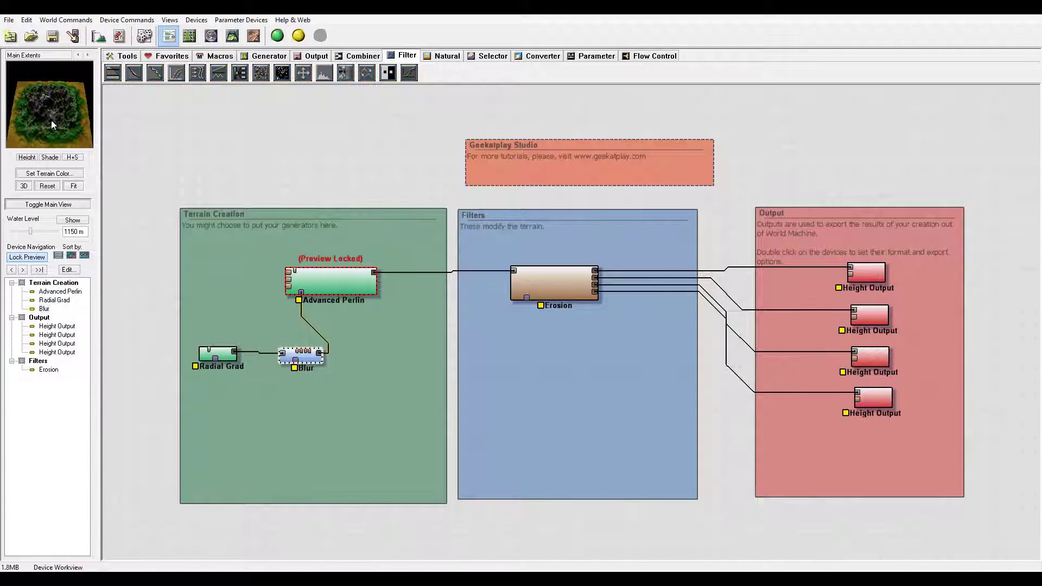
left_click_drag(56, 67, 59, 111)
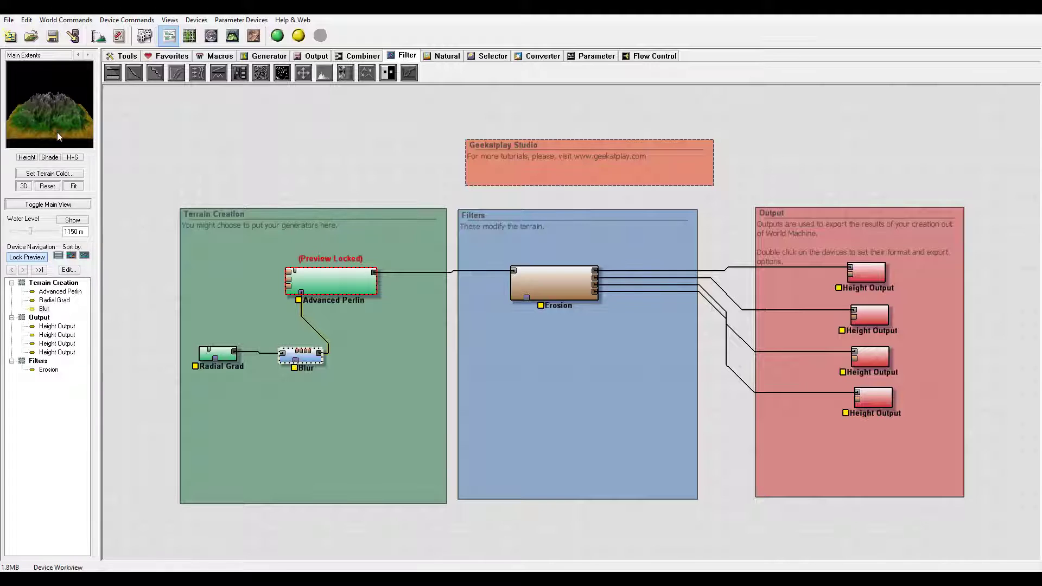
left_click_drag(53, 129, 59, 95)
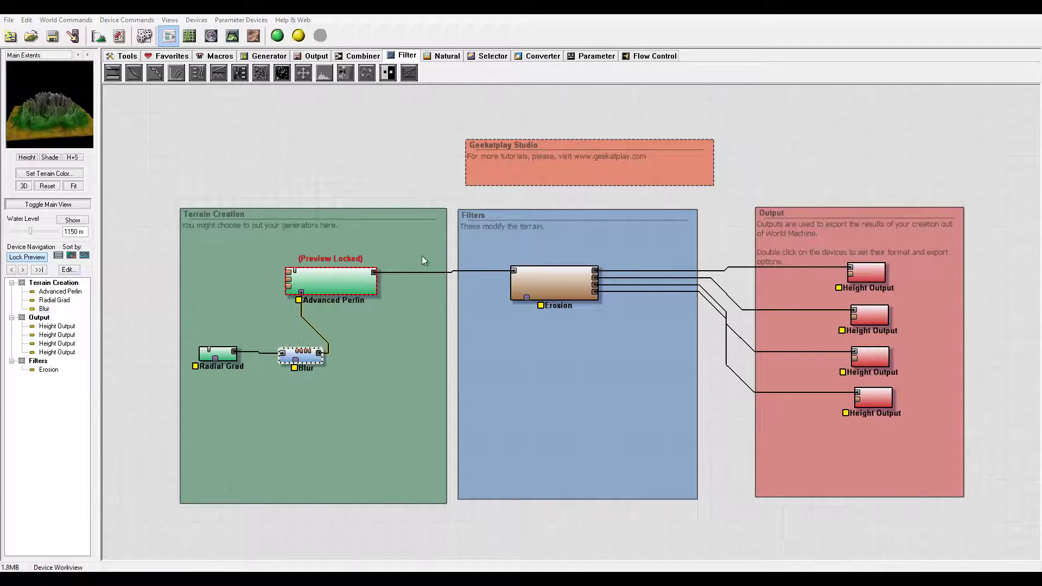
Unlock the Advanced Perlin preview and add a Curves filter fed by Advanced Perlin
left_click(329, 282)
right_click(330, 282)
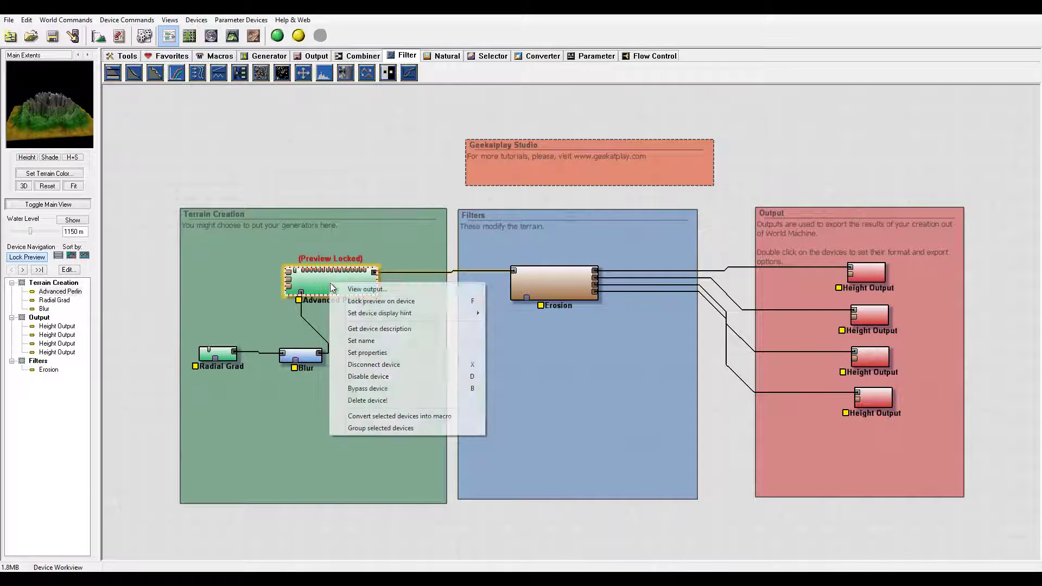
left_click(405, 303)
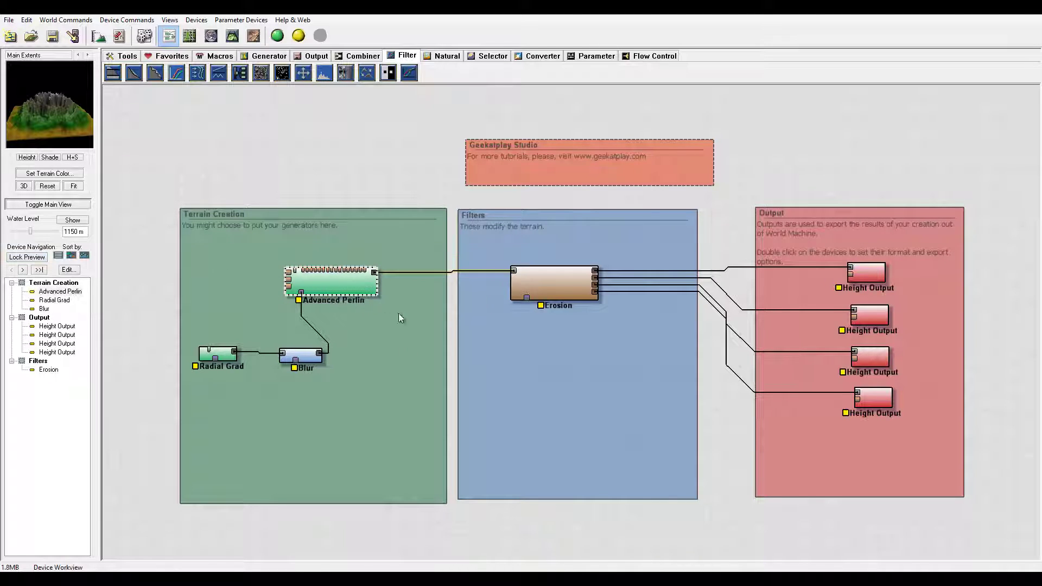
left_click_drag(564, 283, 644, 277)
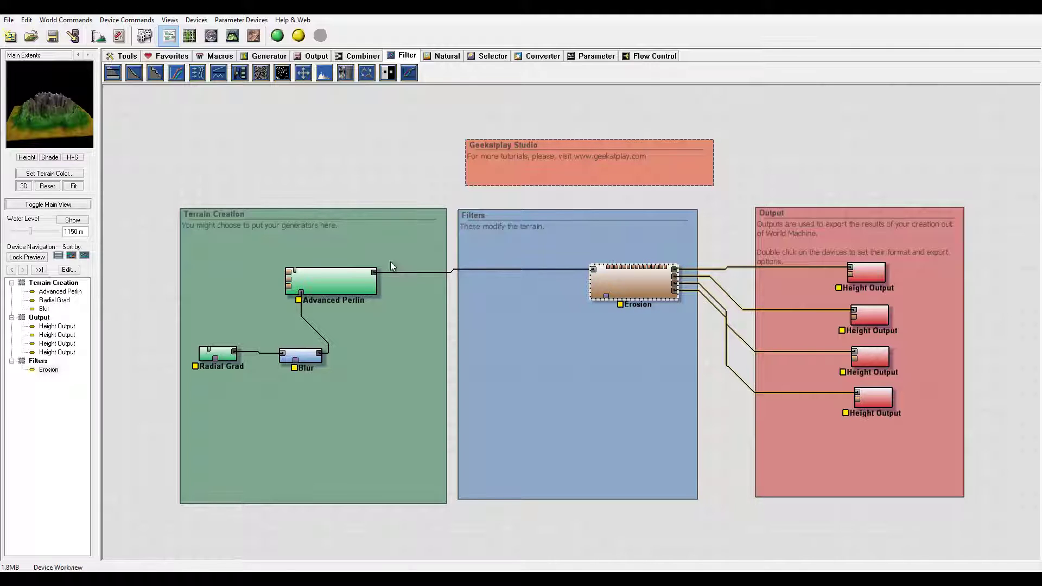
left_click(178, 81)
left_click(488, 305)
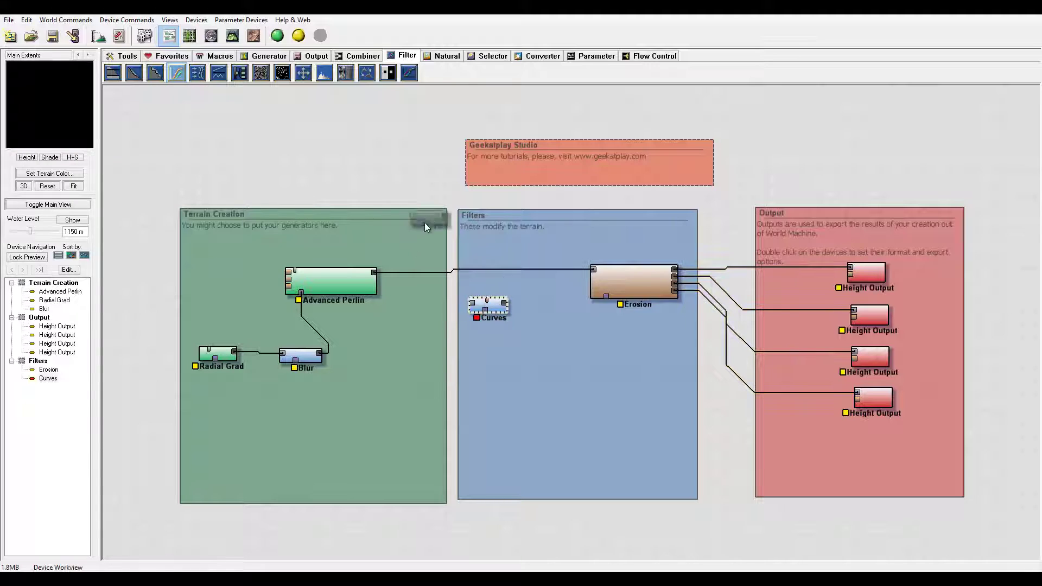
left_click_drag(376, 276, 471, 303)
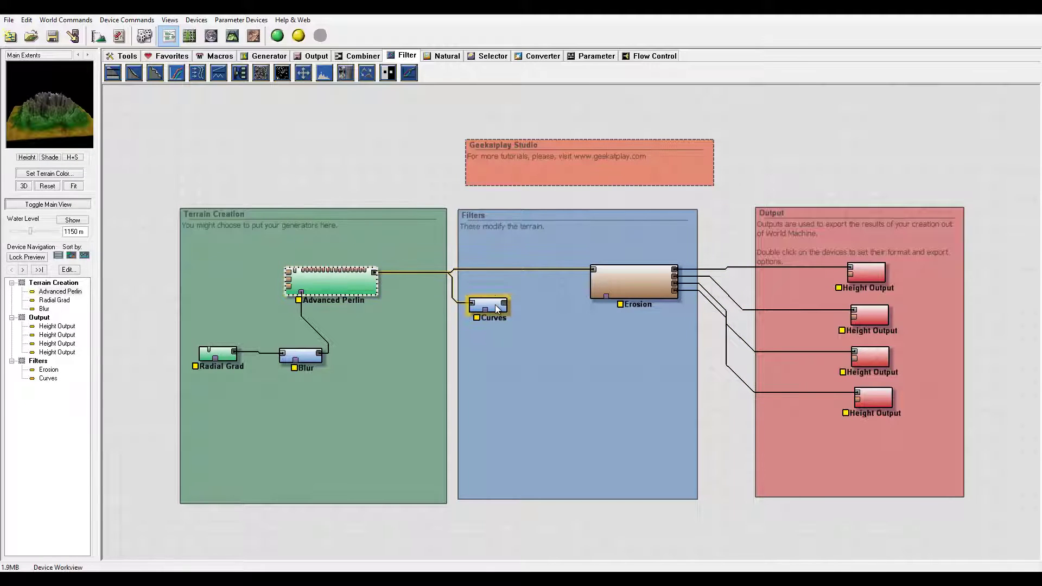
Draw a steep, smoothed exponential height curve in Curves, then tidy the Blur and Radial Grad nodes
left_click(496, 308)
double_click(497, 308)
left_click_drag(501, 128, 586, 126)
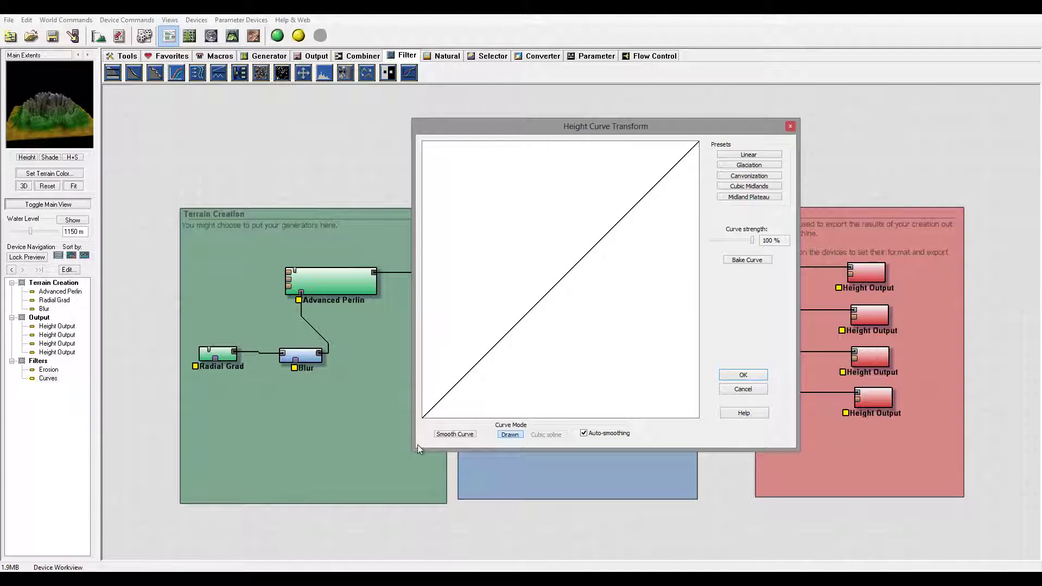
mouse_move(427, 416)
left_mouse_down()
mouse_move(542, 400)
mouse_move(635, 346)
mouse_move(684, 254)
mouse_move(699, 136)
left_mouse_up()
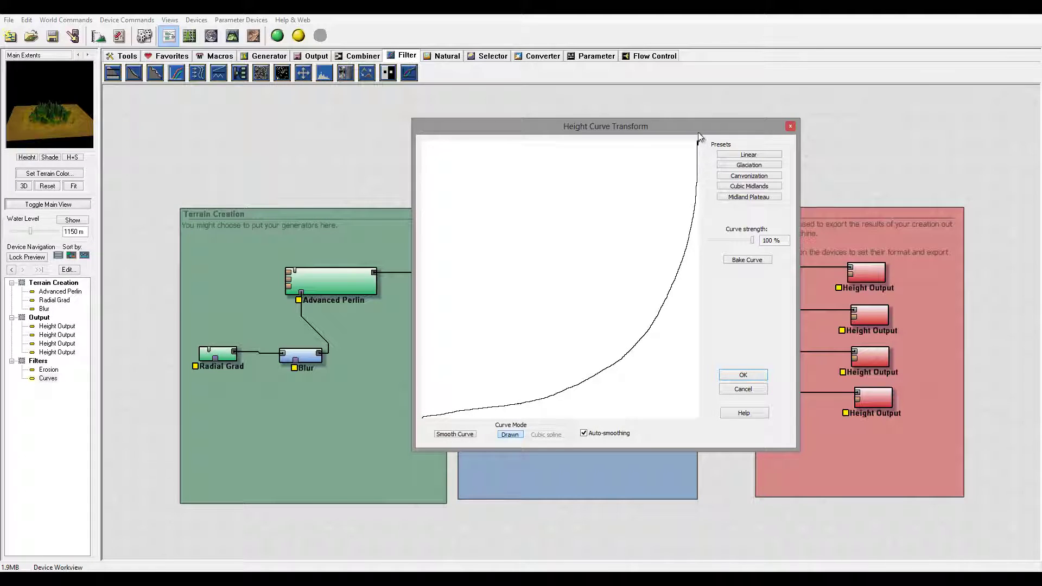
left_click(454, 434)
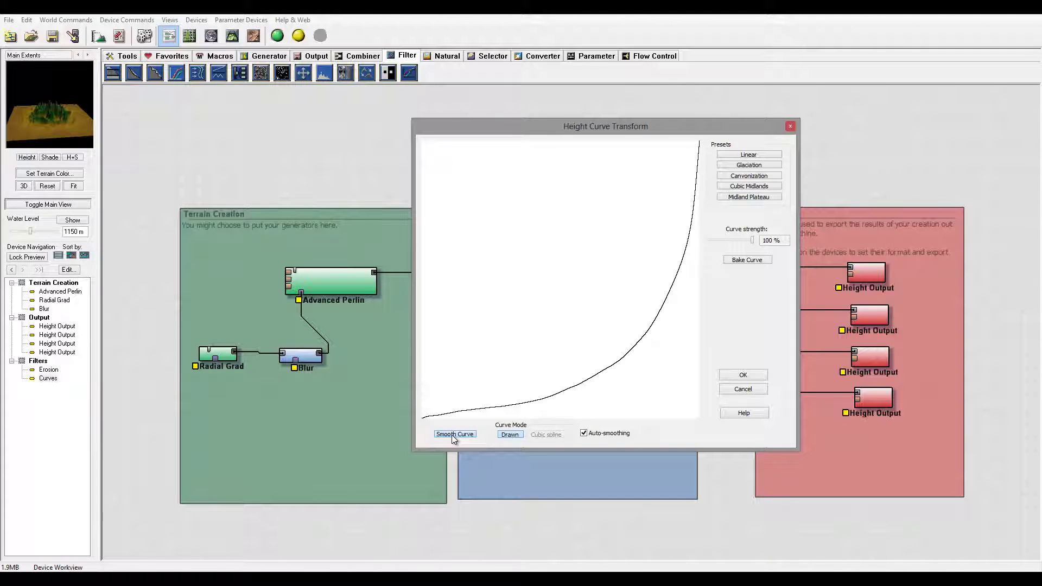
left_click(757, 376)
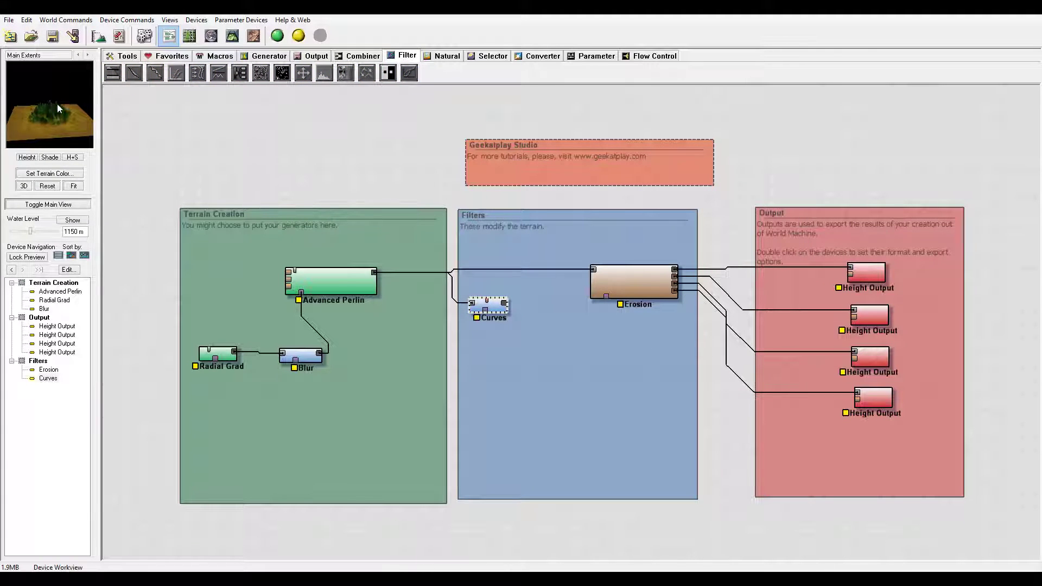
left_click_drag(48, 111, 68, 100)
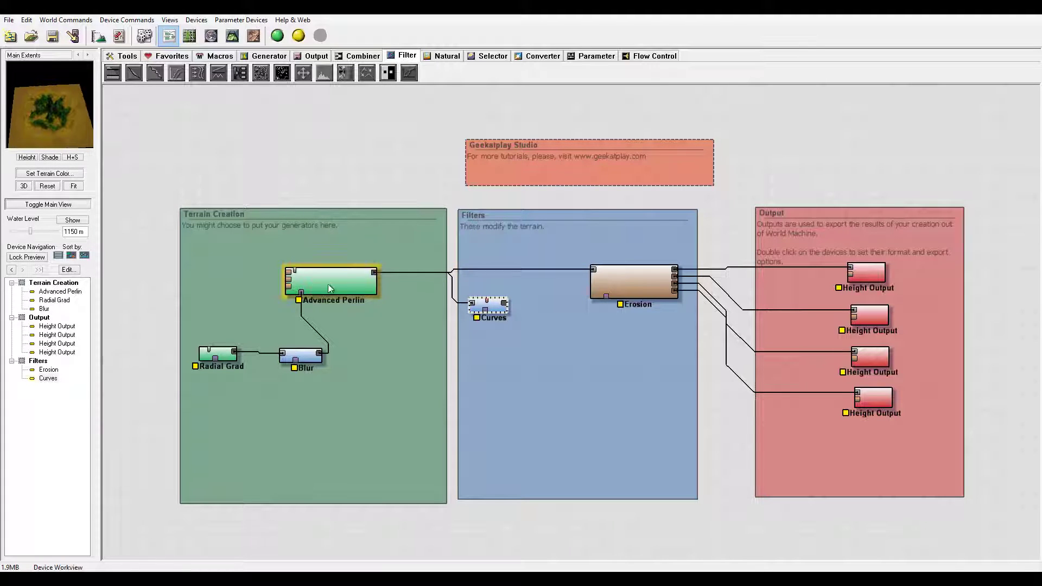
left_click_drag(304, 354, 300, 362)
left_click_drag(217, 352, 205, 353)
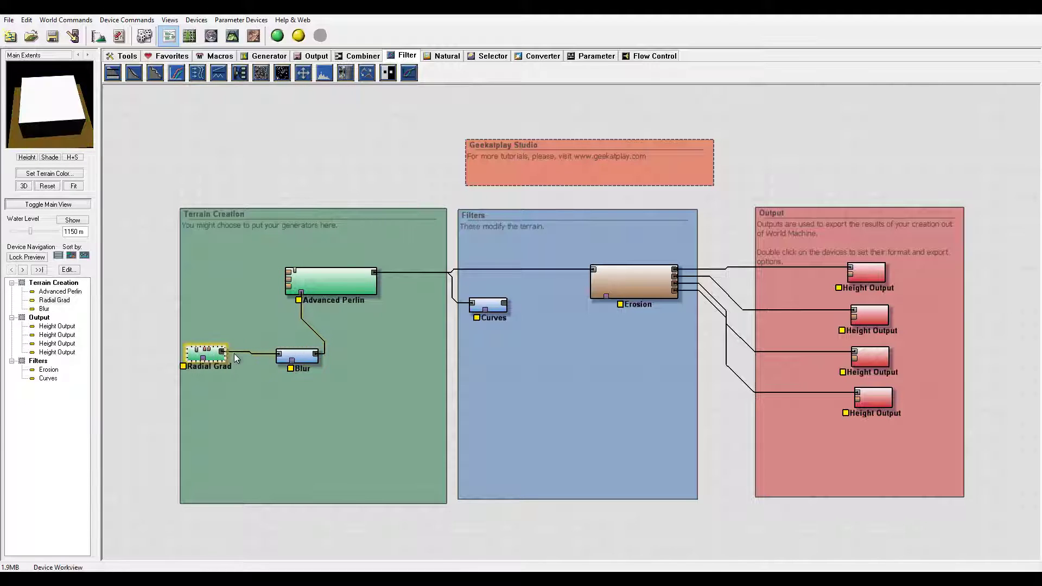
Lock the preview on Curves and cut the Blur radius from 98 to 54
left_click(490, 310)
right_click(490, 311)
left_click(529, 322)
double_click(292, 365)
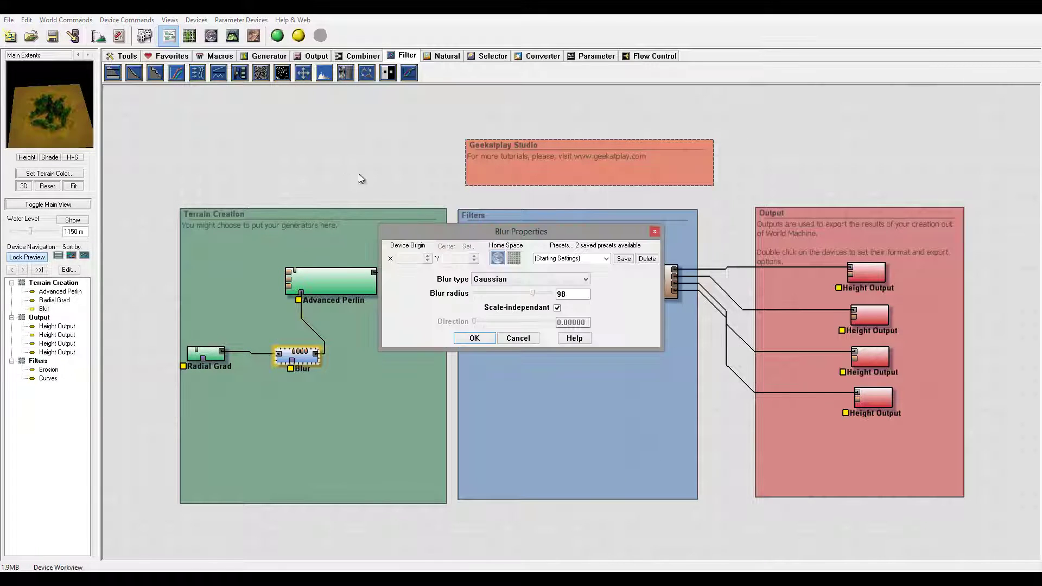
left_click_drag(533, 293, 506, 300)
left_click(472, 340)
Raise the Radial Grad radius to 7.54312
double_click(208, 353)
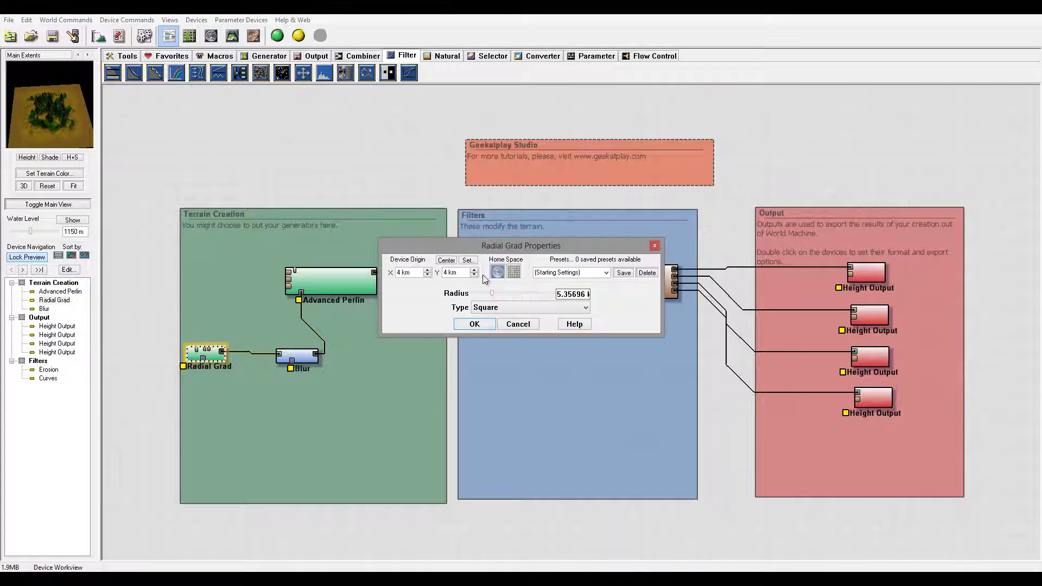
left_click_drag(495, 293, 496, 292)
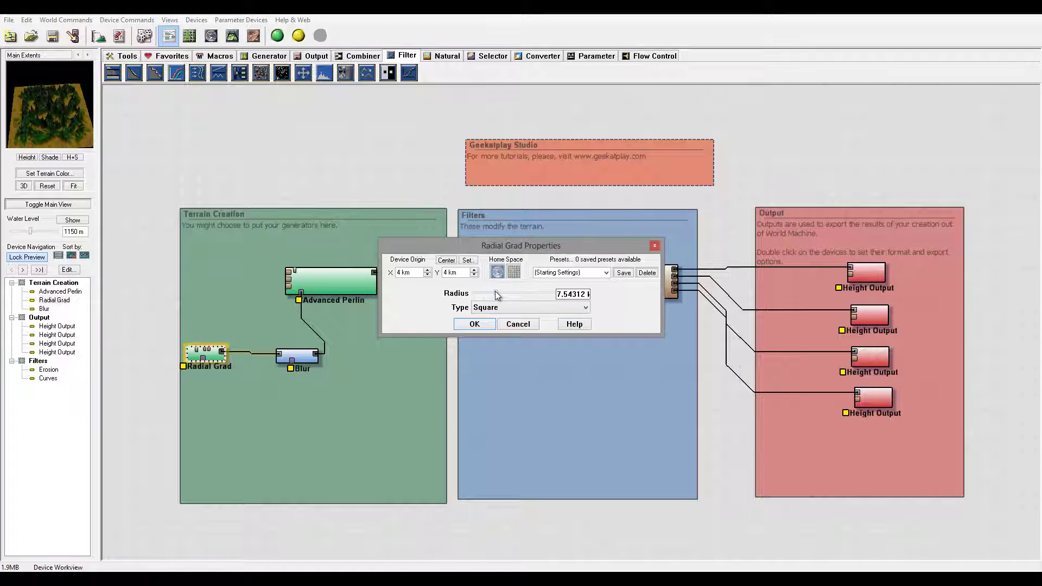
left_click(460, 325)
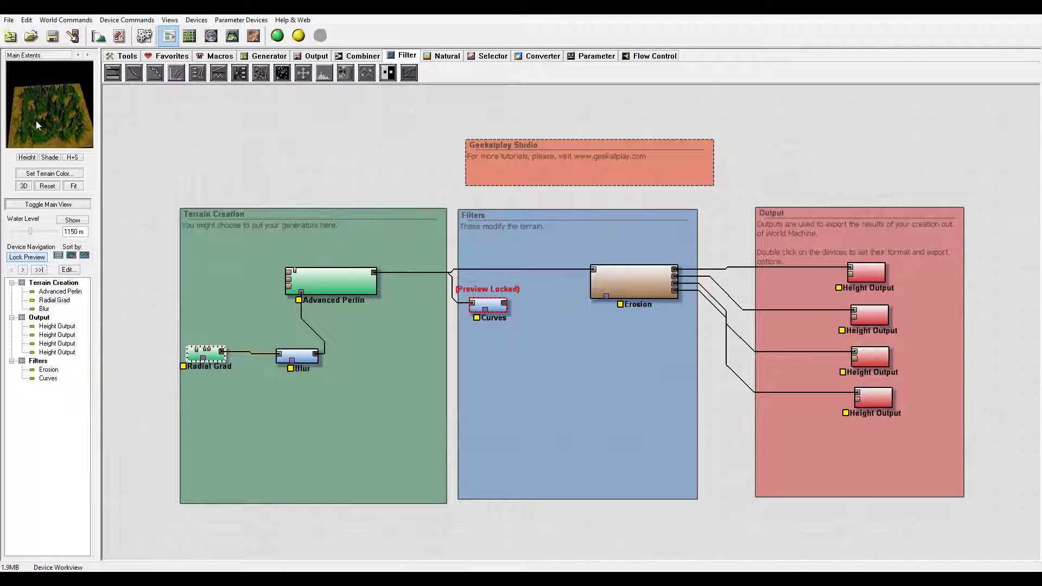
left_click_drag(36, 122, 71, 108)
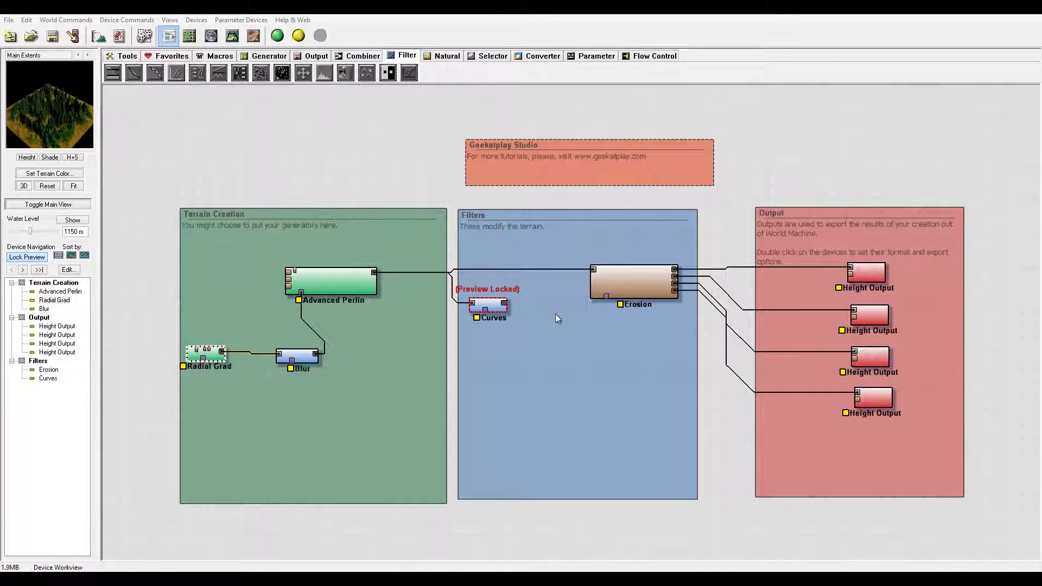
Connect the Curves output to the Erosion input and reposition the Erosion node
left_click(506, 303)
left_click_drag(506, 303, 506, 267)
left_click_drag(634, 283, 581, 307)
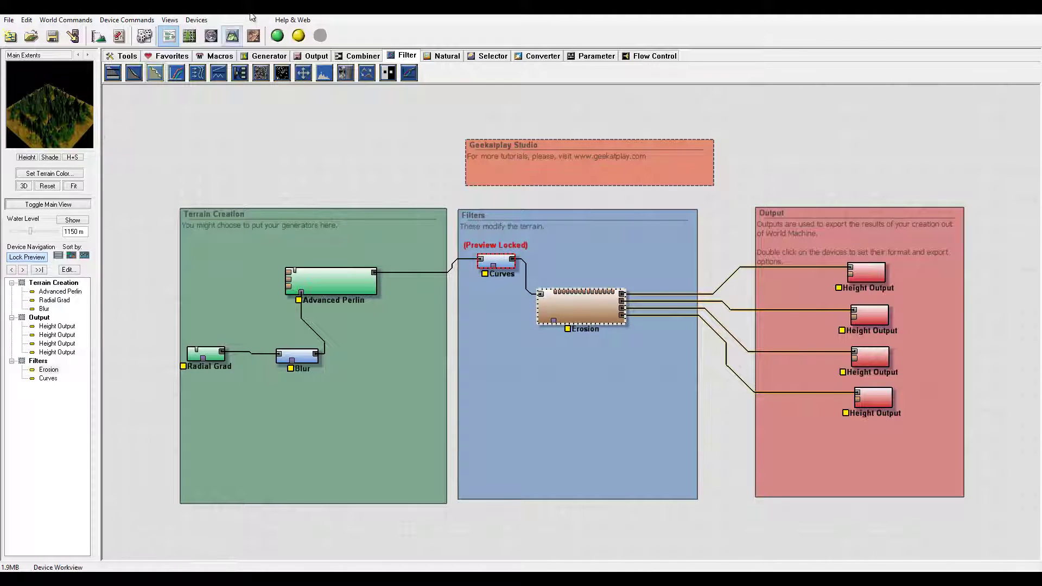
Run a Normal Build of the 513 × 513 terrain in 3D View, then return to the device graph
left_click(232, 35)
left_click_drag(533, 356, 589, 377)
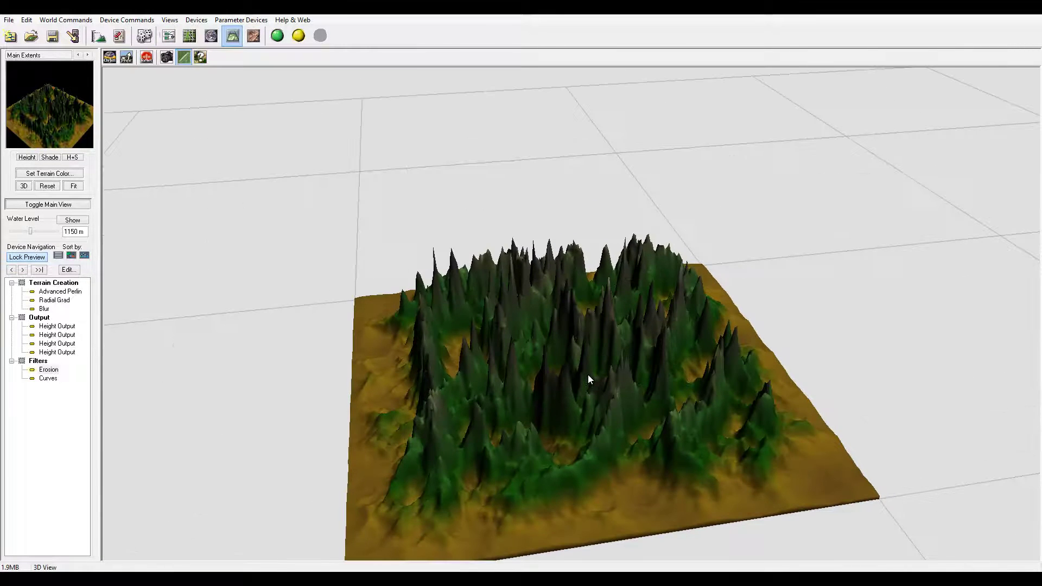
left_click(297, 37)
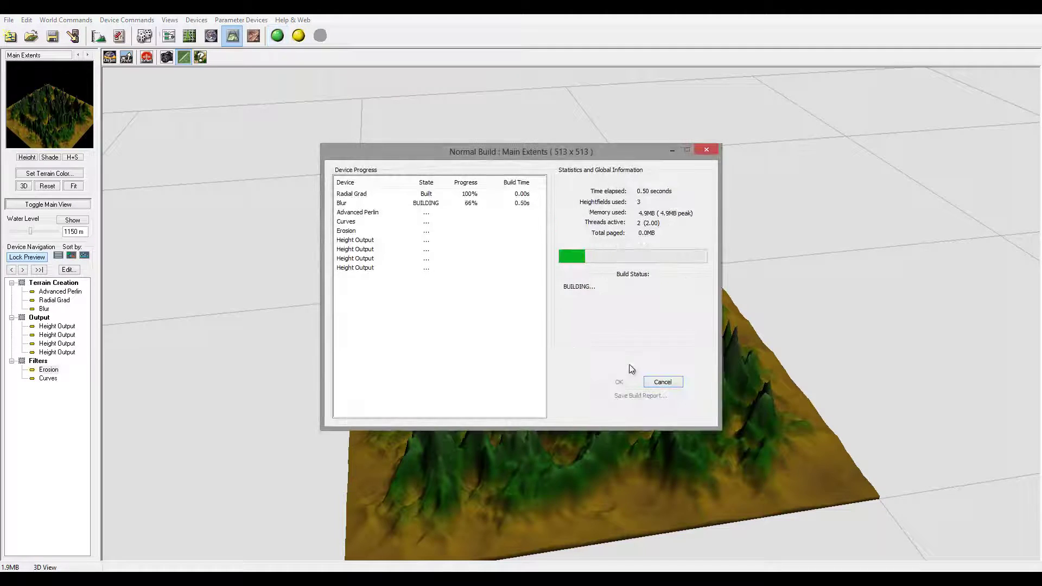
left_click_drag(576, 432, 609, 369)
left_click(169, 35)
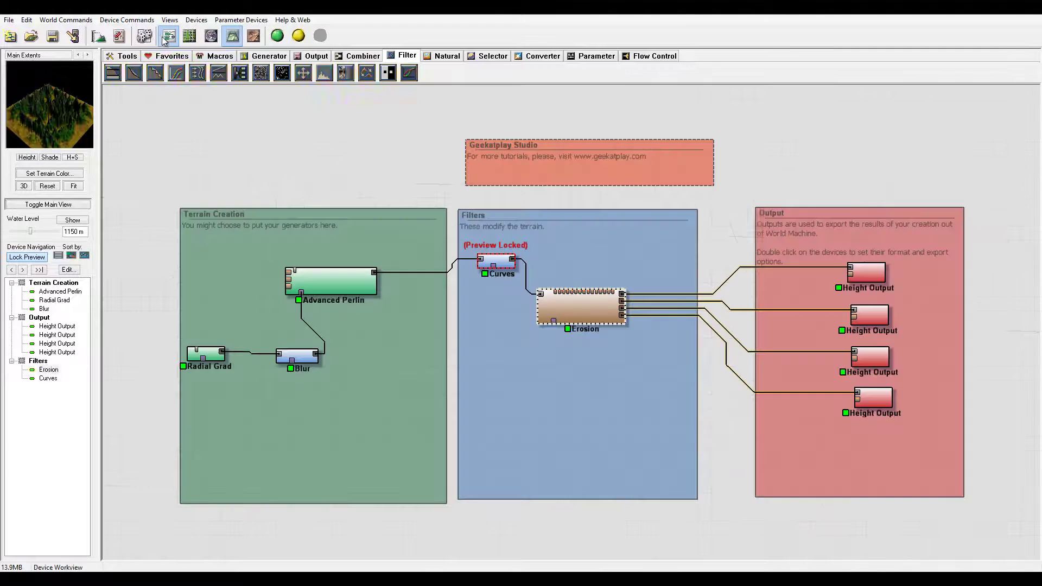
Lower the Advanced Perlin steepness from 0.500 to 0.469 and open the Curves node's menu
double_click(346, 280)
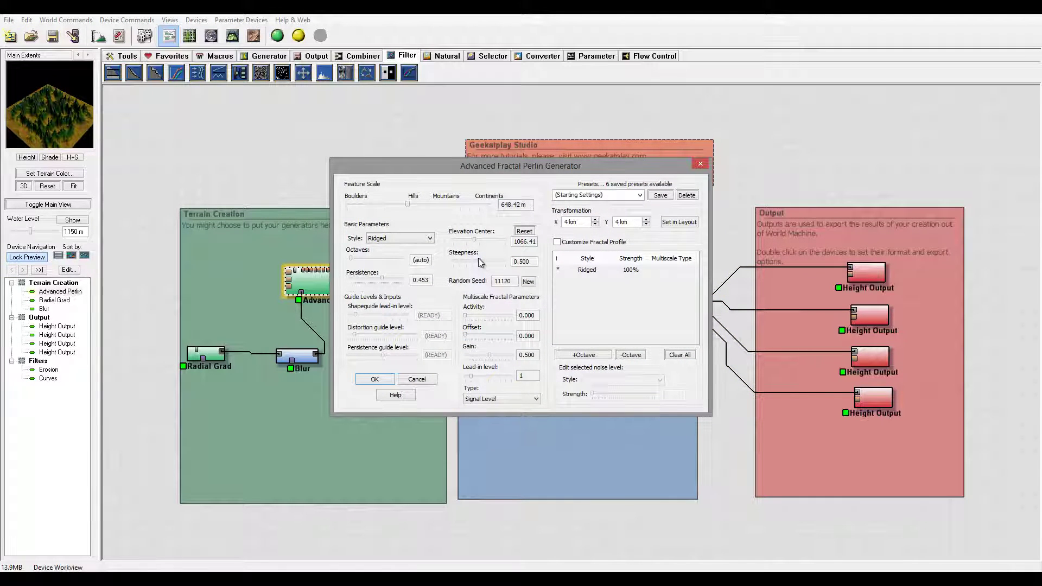
mouse_move(480, 262)
left_mouse_down()
mouse_move(479, 240)
mouse_move(478, 265)
left_mouse_up()
left_click(374, 379)
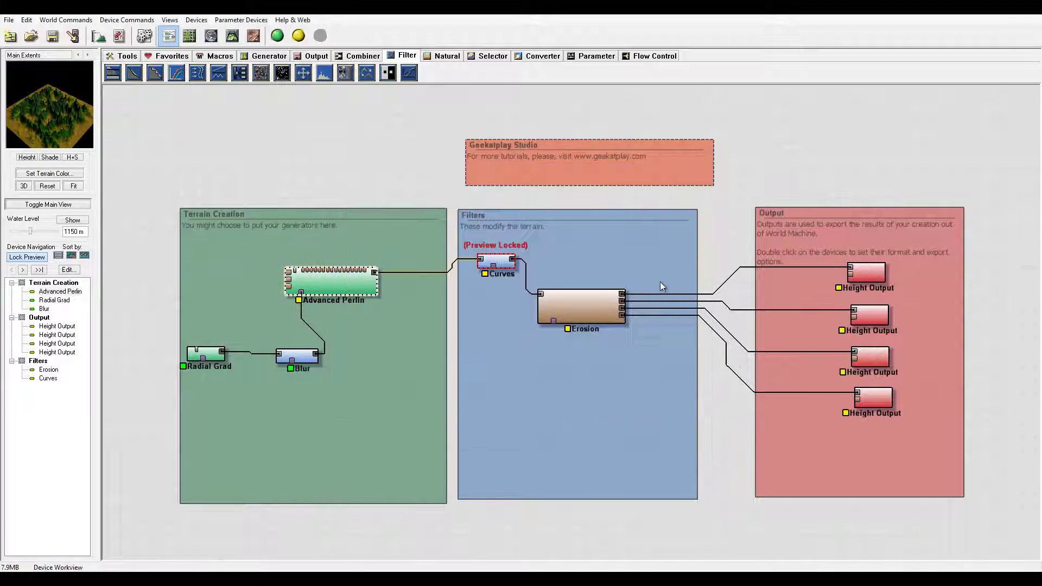
right_click(504, 267)
Unlock the Curves preview; set Erosion sediment carry 0.571, geological-time enhancement on, higher erosive power, duration 180
left_click(529, 281)
left_click(585, 306)
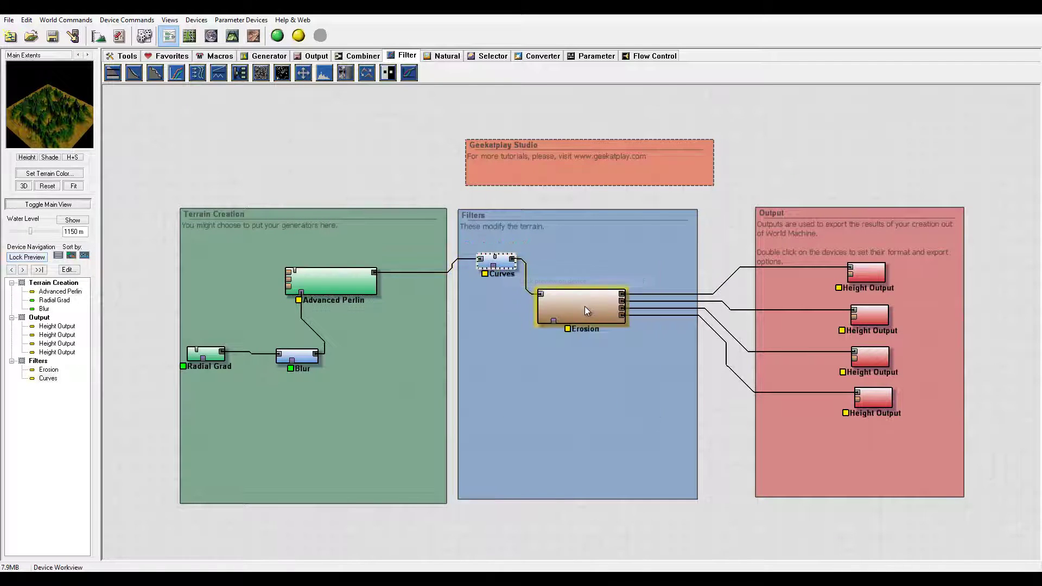
double_click(584, 306)
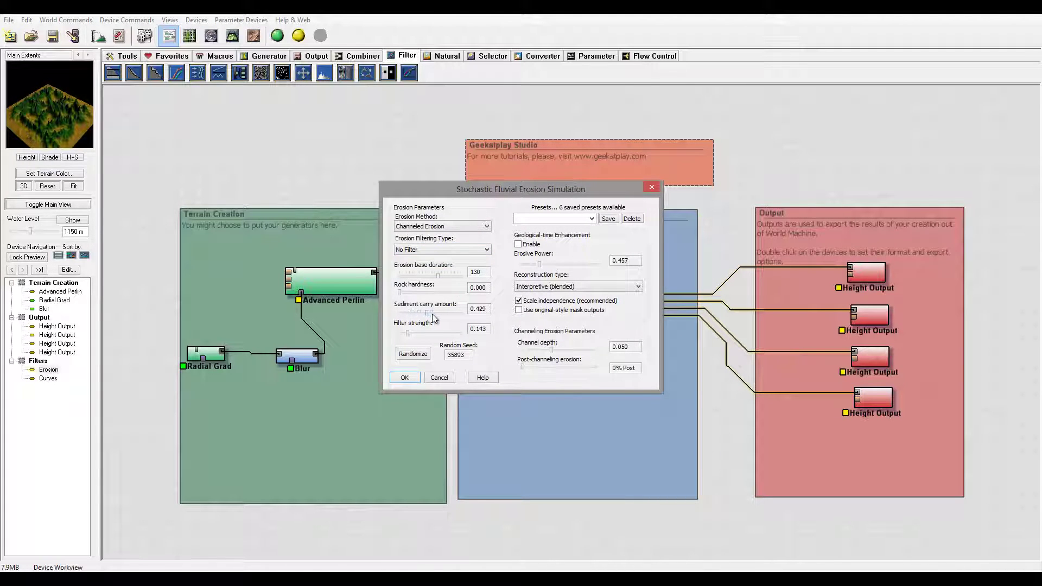
left_click_drag(415, 313, 440, 314)
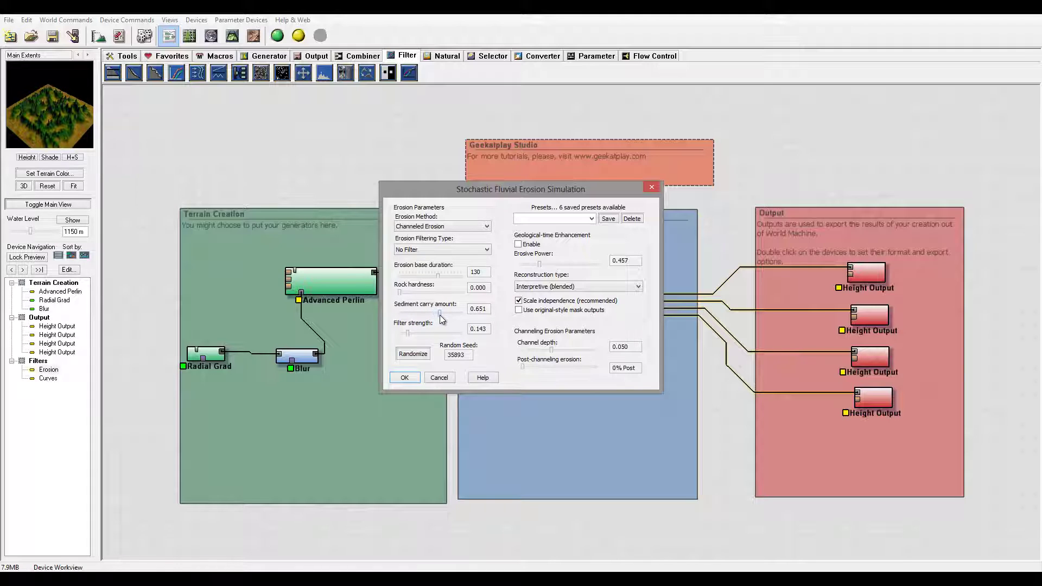
left_click(518, 245)
left_click_drag(525, 265, 530, 268)
left_click_drag(441, 276, 455, 275)
left_click(404, 377)
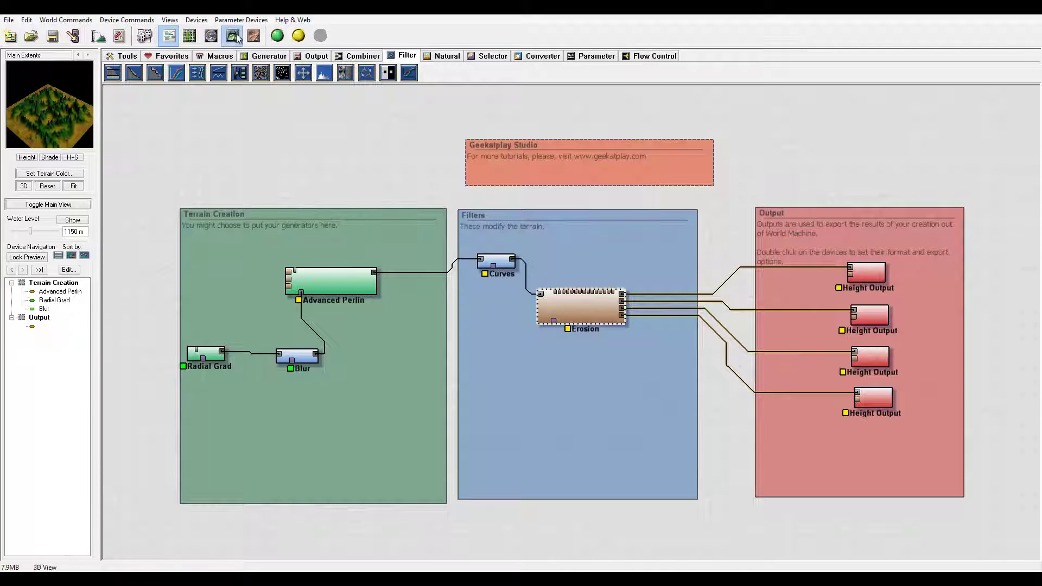
Build the terrain in the 3D view and orbit it to a lower viewing angle
left_click(237, 37)
left_click(299, 36)
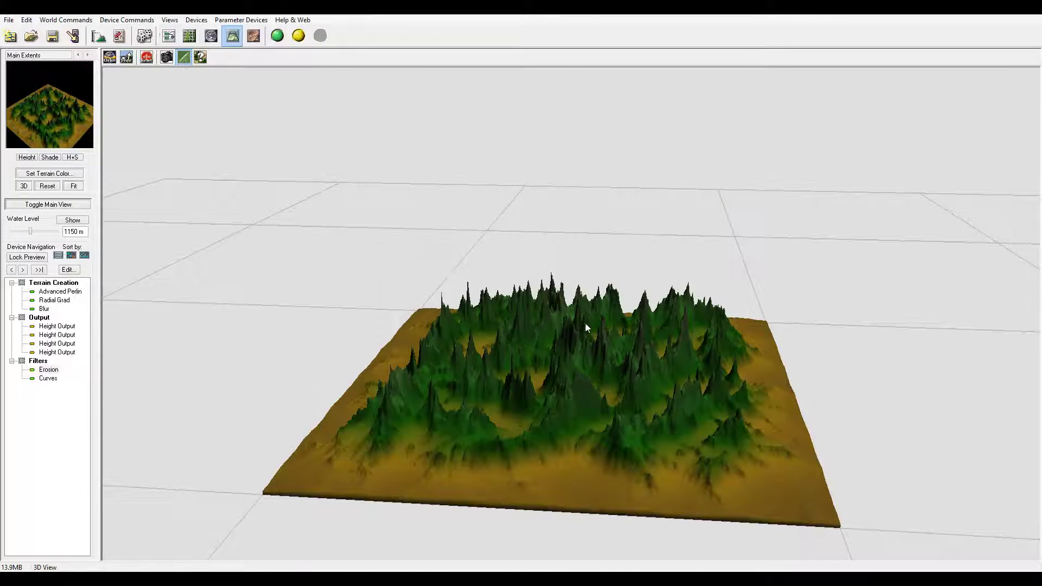
left_click_drag(541, 366, 619, 414)
scroll(632, 421, "up", 5)
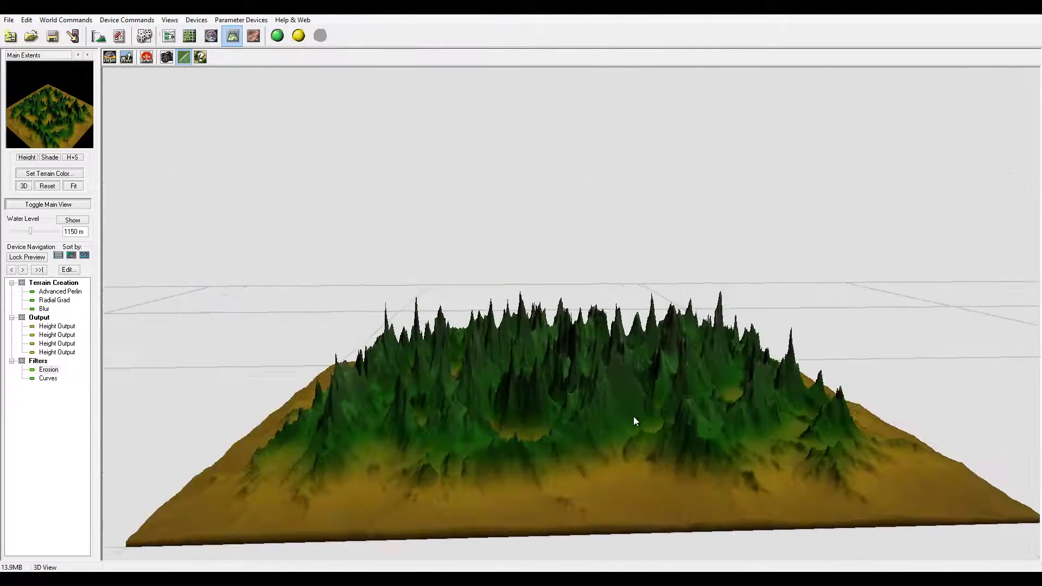
left_click_drag(631, 460, 578, 445)
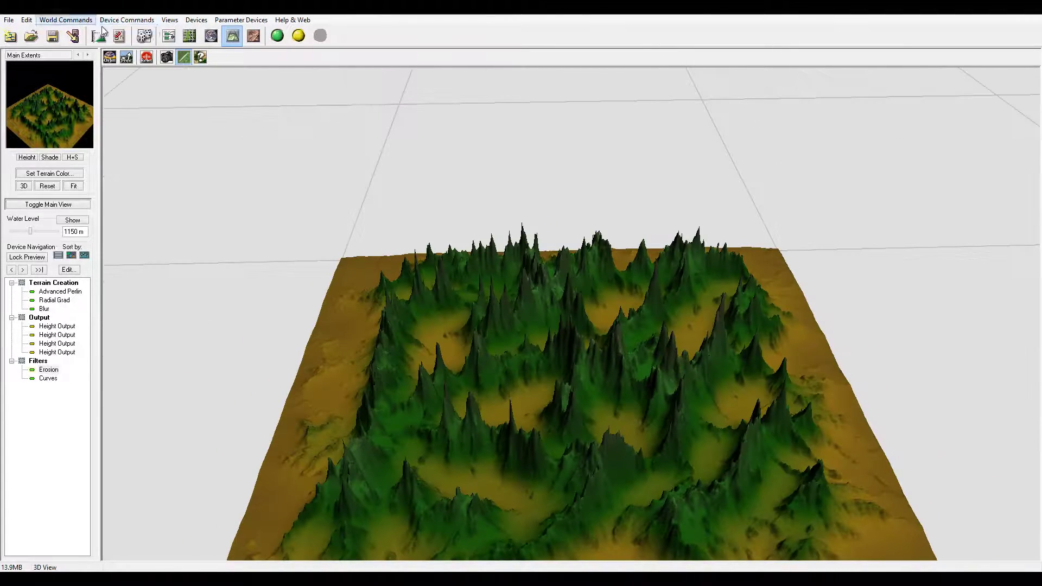
left_click_drag(605, 257, 479, 282)
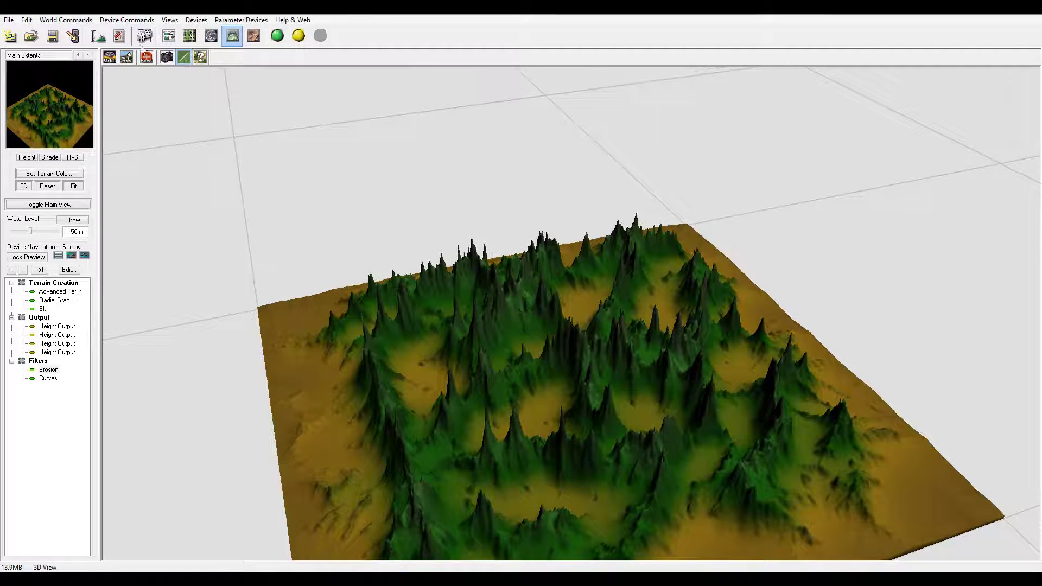
Set the build resolution to 1025x1025, rebuild the terrain, and return to the node graph
left_click(98, 36)
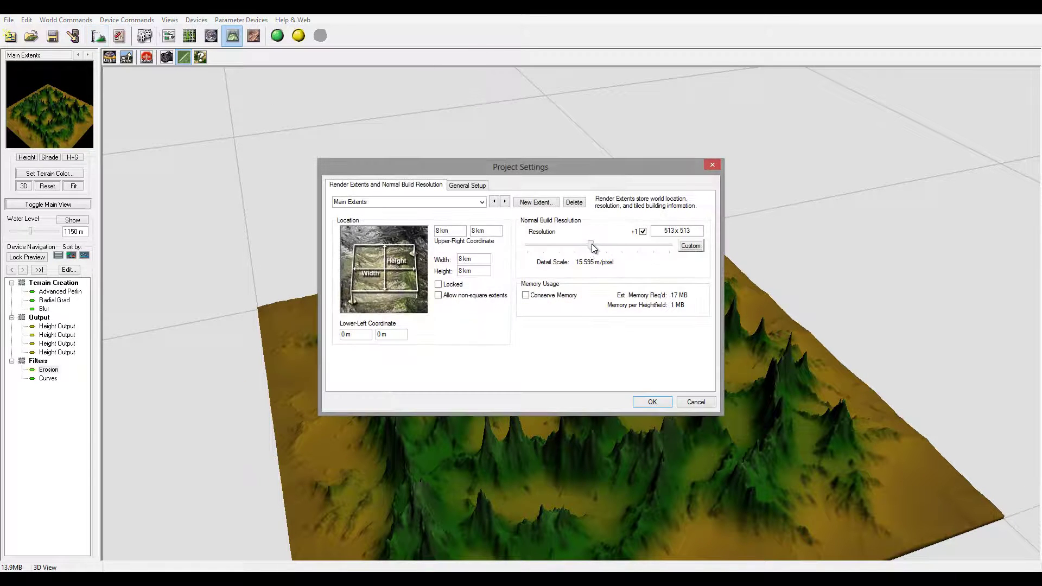
left_click_drag(590, 246, 605, 248)
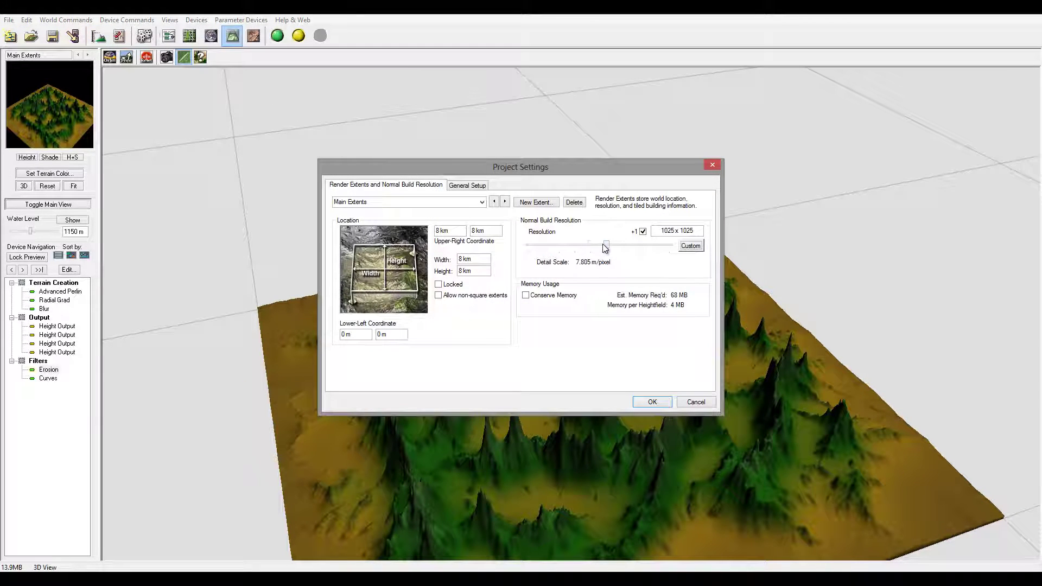
left_click(652, 402)
left_click(298, 36)
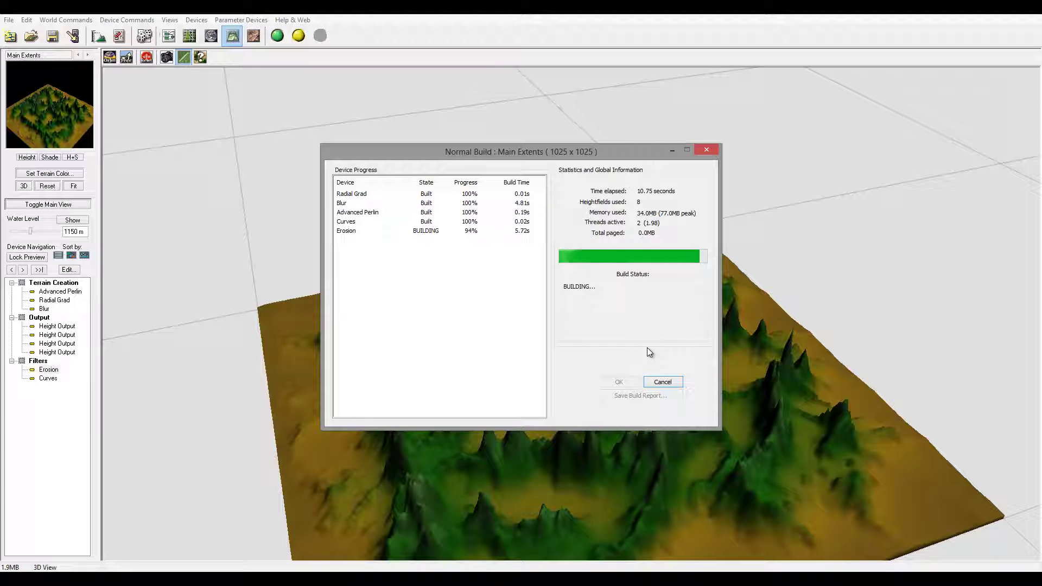
left_click(619, 382)
left_click_drag(597, 442, 602, 348)
key("Tab")
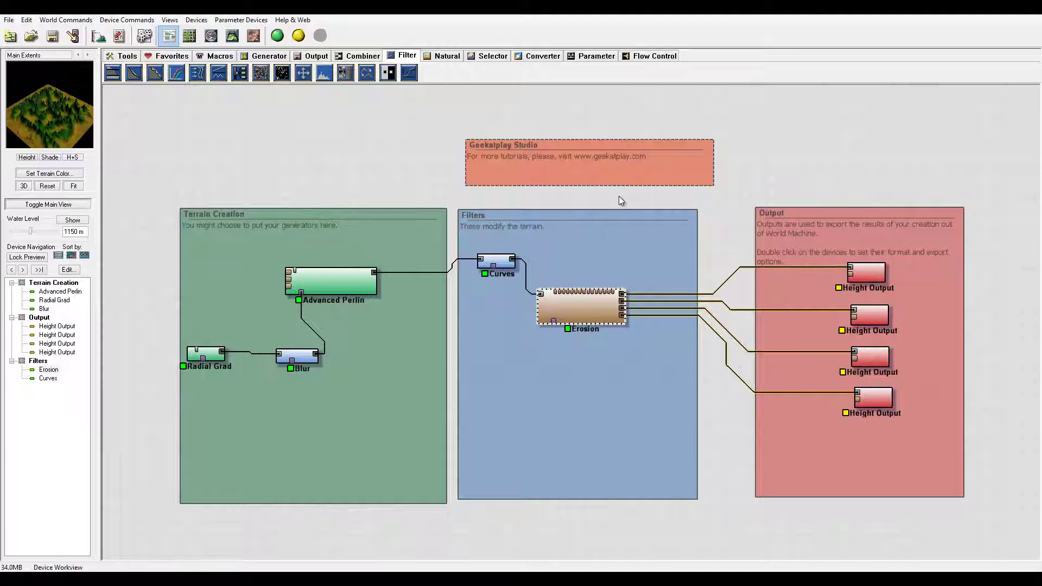
Move Erosion down, place a Natural Snow device in Filters, and wire it to Erosion's output
left_click_drag(592, 324, 564, 366)
left_click(262, 56)
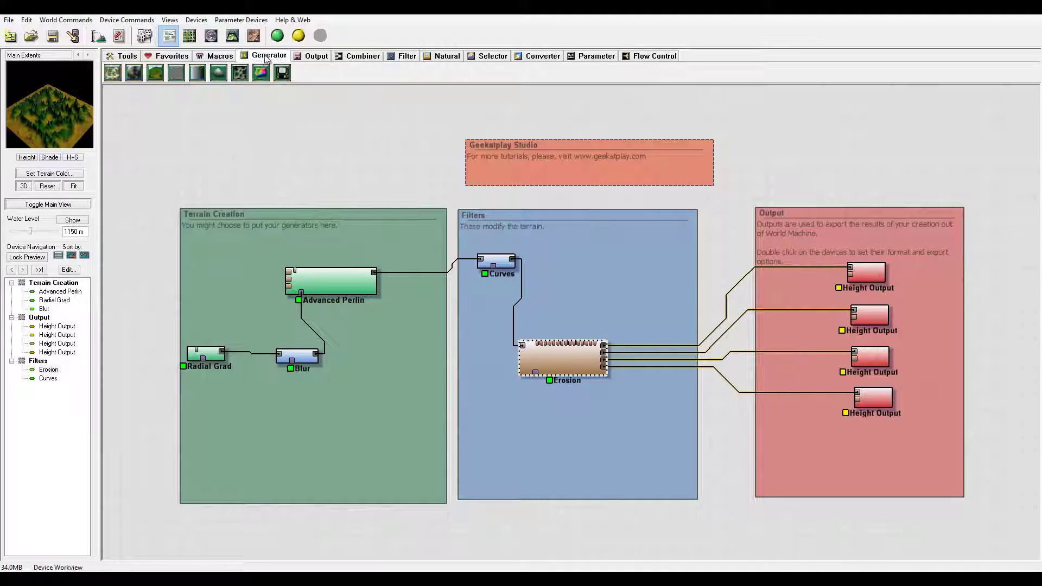
left_click(429, 57)
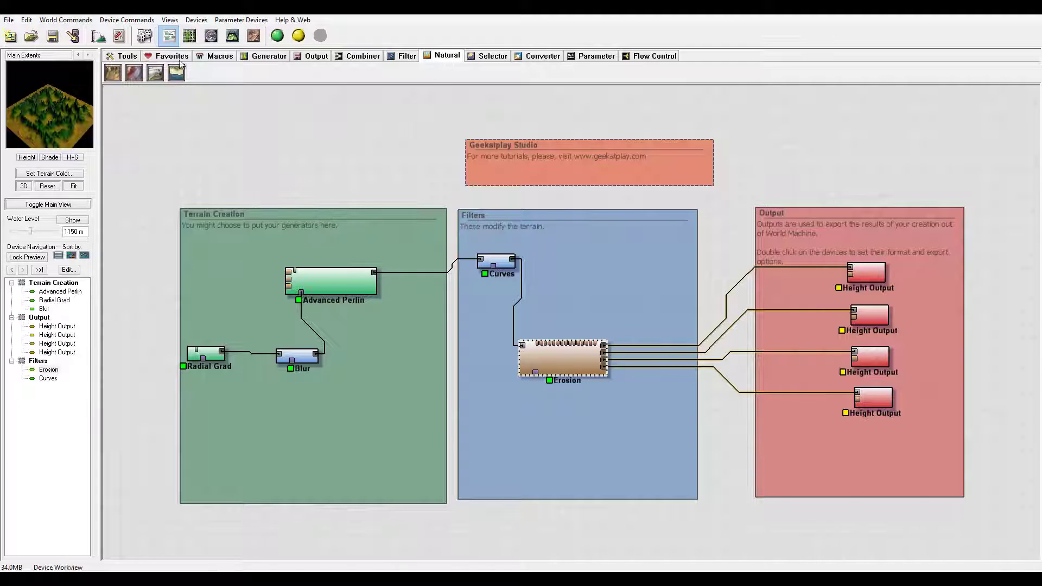
left_click_drag(155, 73, 604, 347)
mouse_move(621, 274)
left_mouse_down()
mouse_move(623, 251)
mouse_move(612, 257)
left_mouse_up()
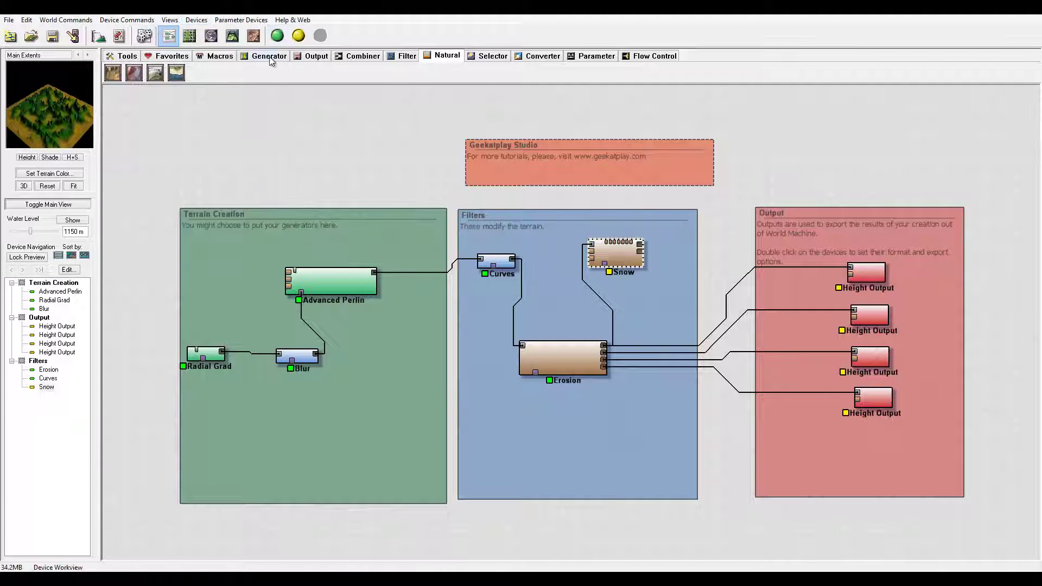
Load the Basic Coverage macro from the macro library, place it, and connect Snow's output to it
left_click(531, 58)
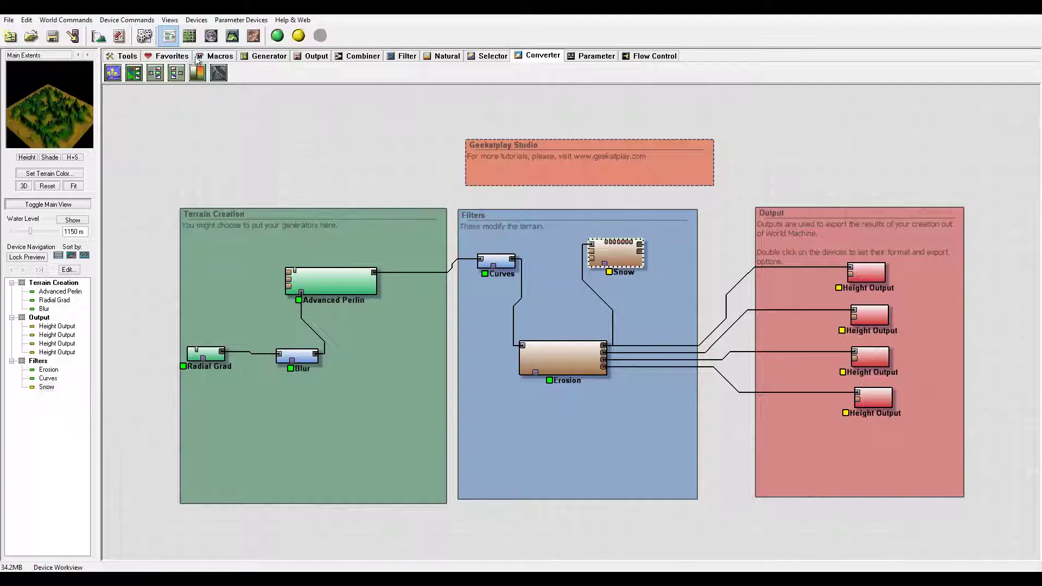
left_click(220, 56)
left_click(114, 73)
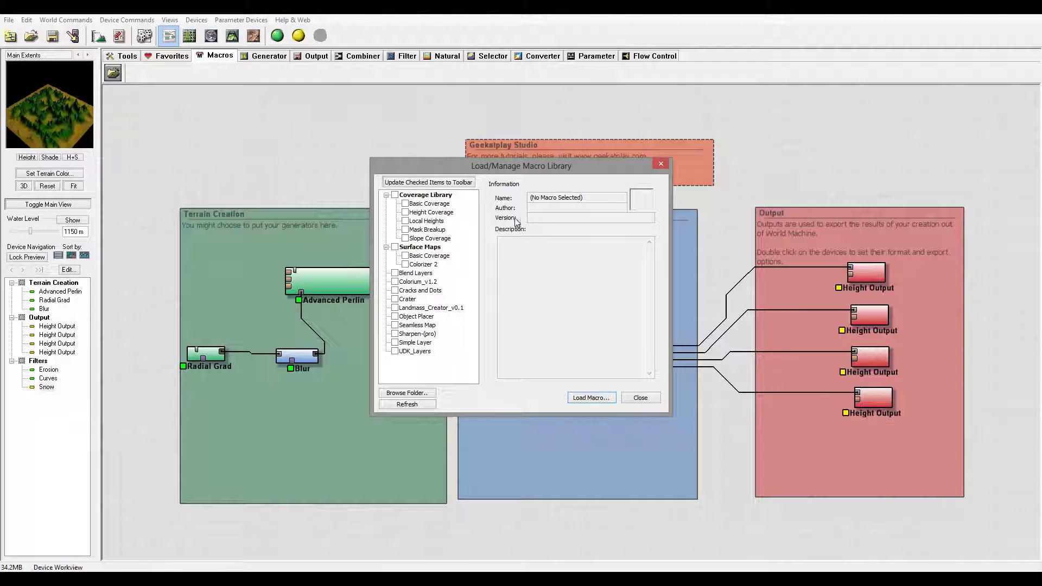
left_click(406, 203)
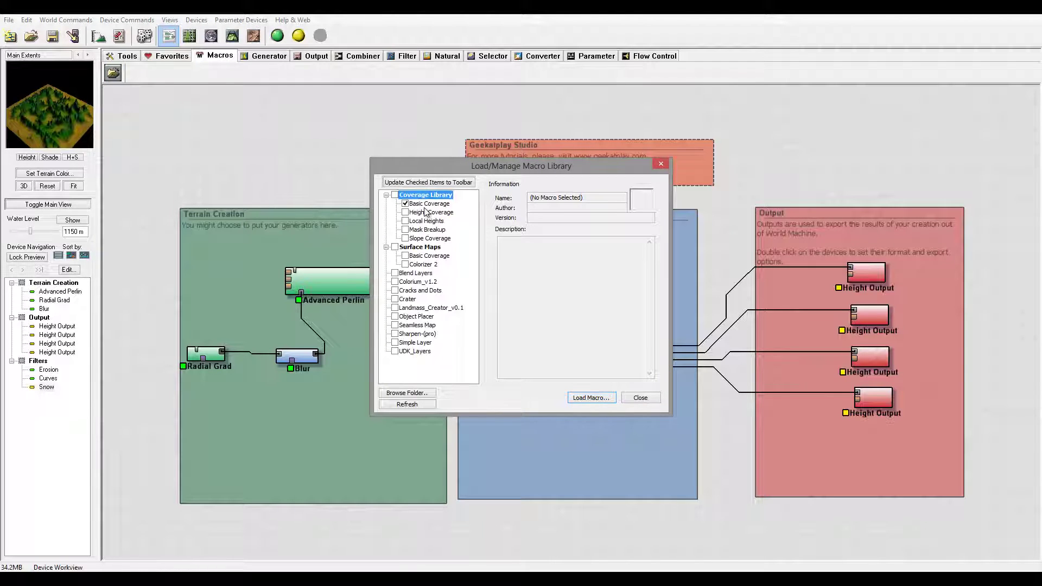
left_click(589, 399)
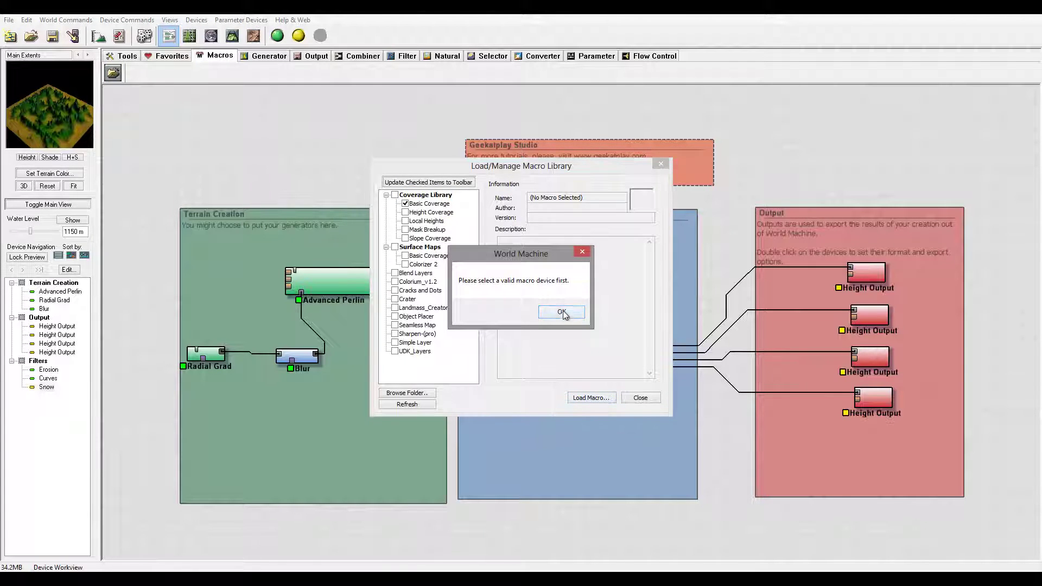
left_click(561, 311)
left_click_drag(430, 203, 568, 238)
left_click(610, 248)
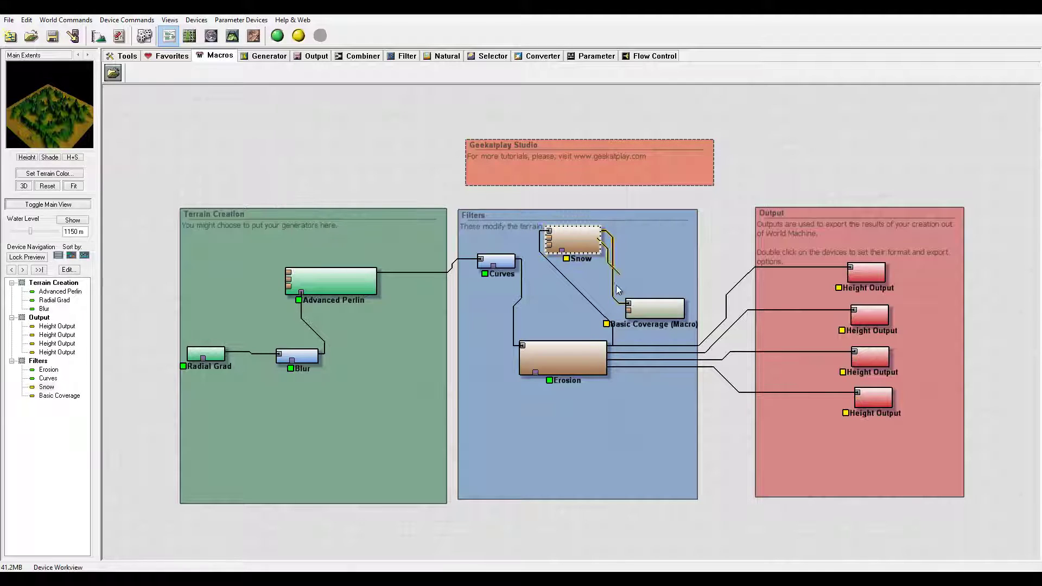
Place a Bitmap Output in the Output group, wire Basic Coverage into it, and preview the result
left_click_drag(662, 316, 665, 256)
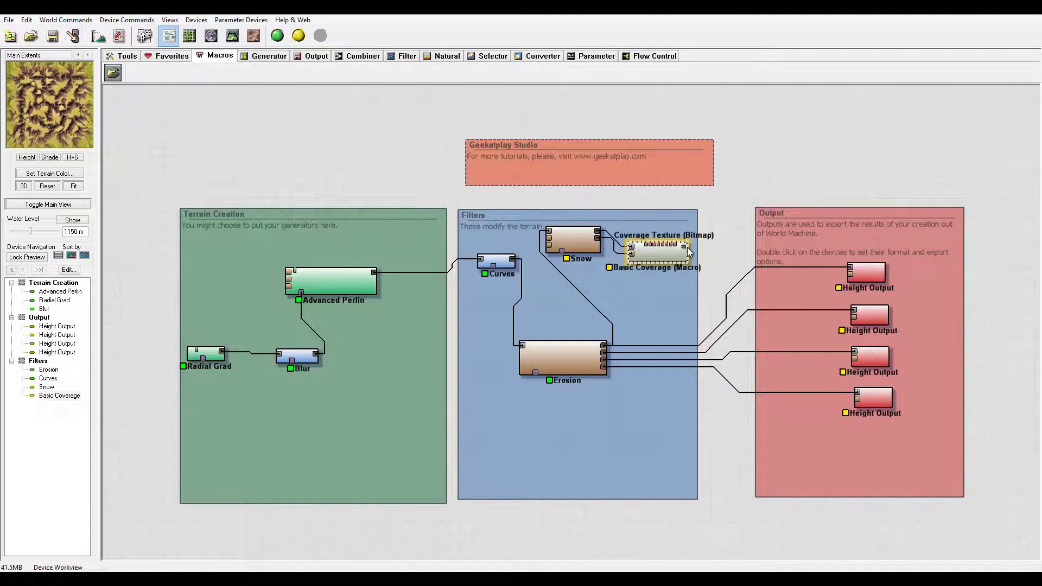
left_click(309, 56)
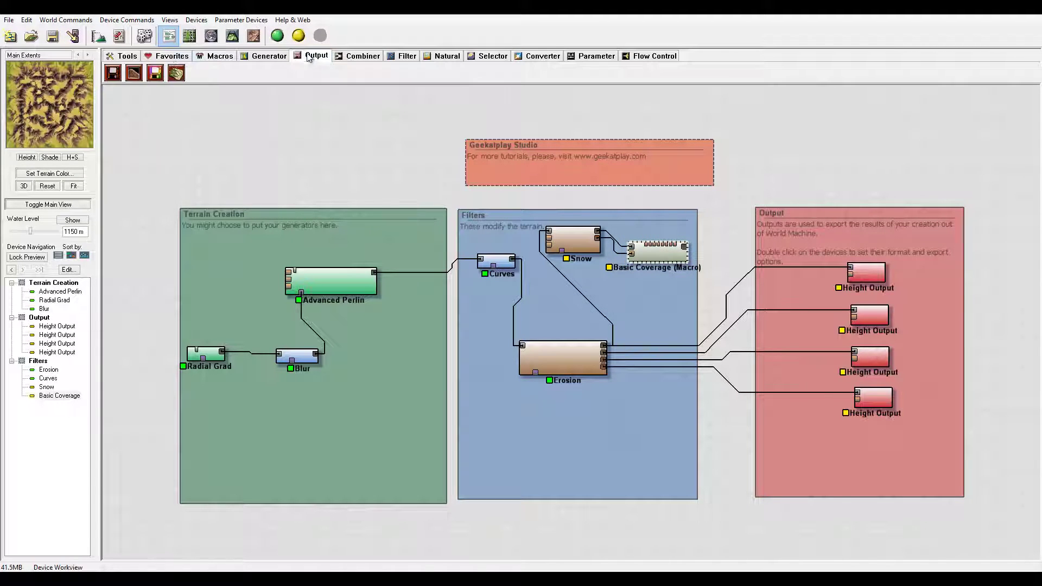
left_click(155, 74)
left_click(851, 241)
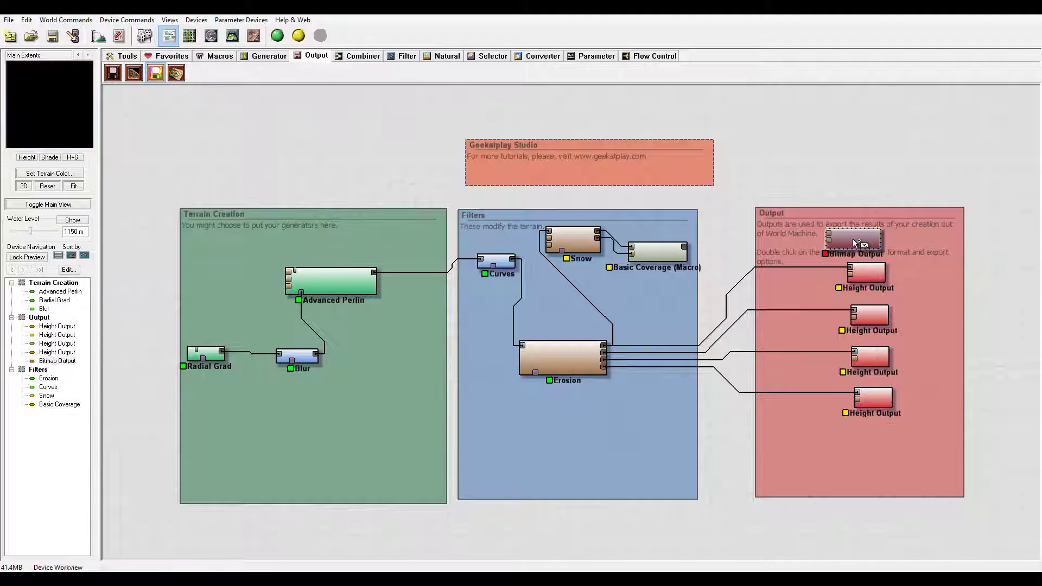
mouse_move(685, 247)
left_mouse_down()
mouse_move(832, 233)
mouse_move(866, 241)
left_mouse_up()
left_click(657, 252)
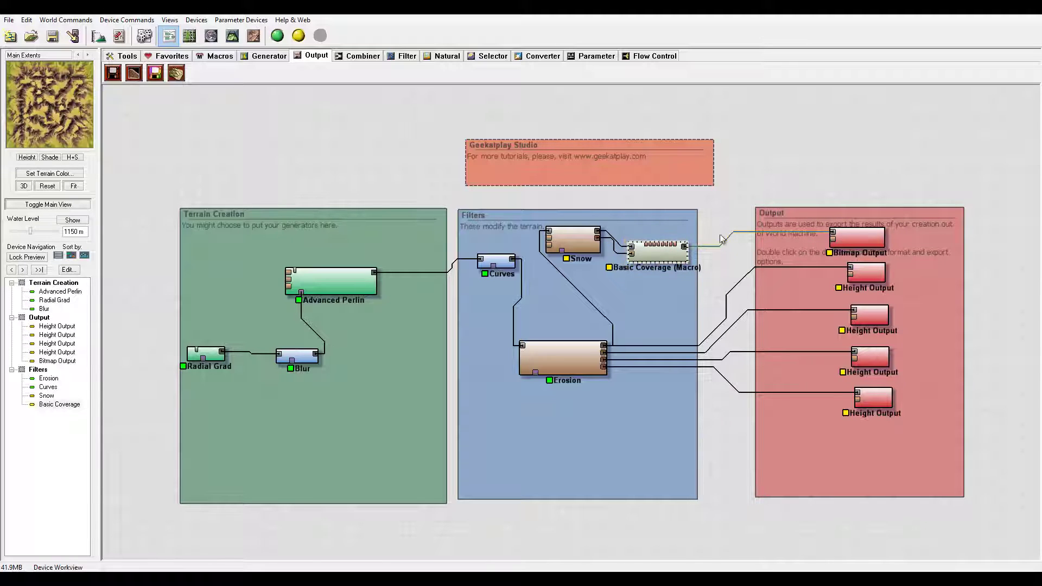
In the Basic Coverage properties, make Sand white and Rock black
double_click(656, 262)
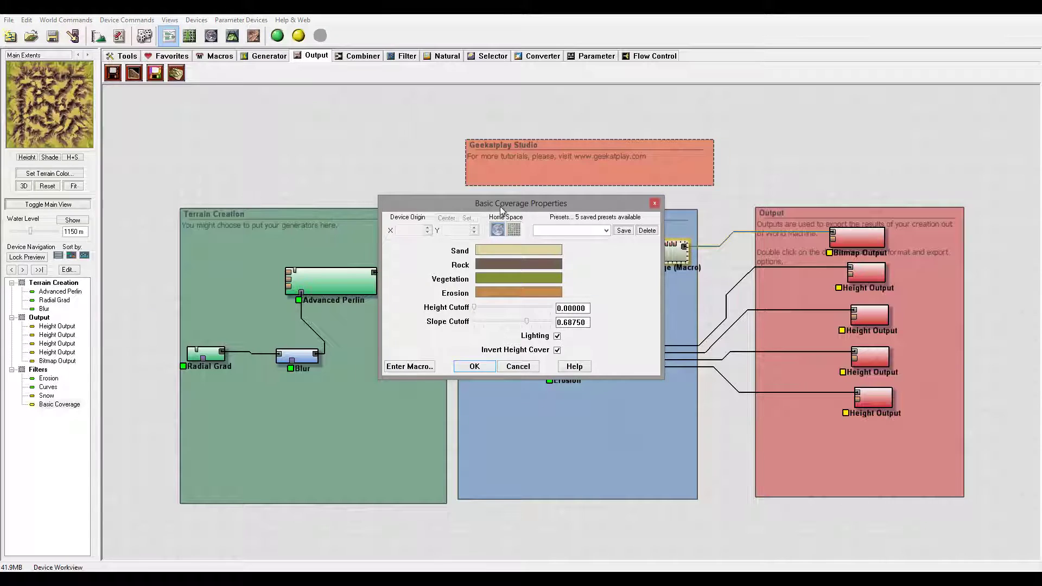
left_click_drag(500, 207, 556, 140)
left_click(584, 185)
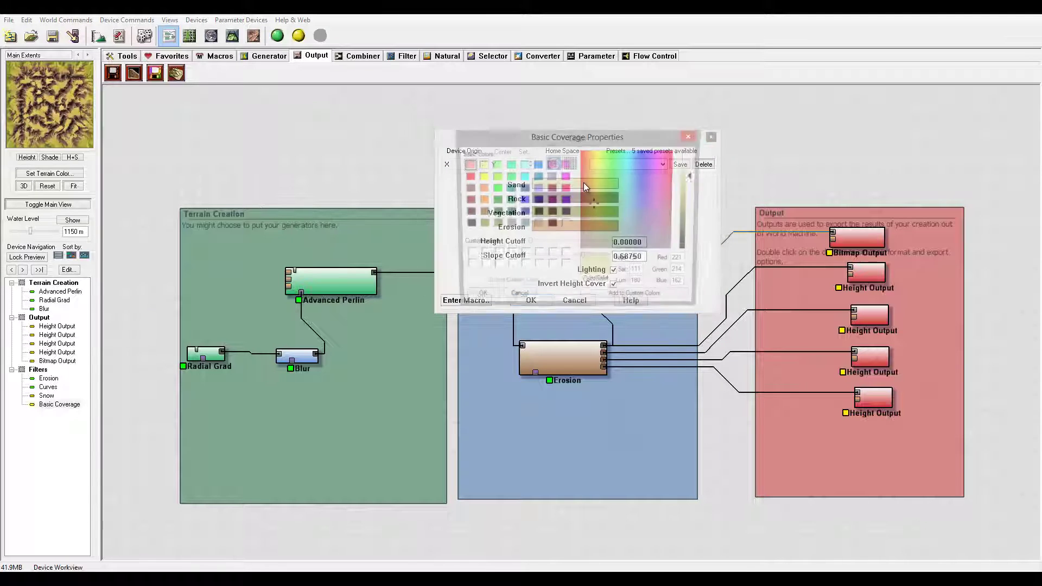
left_click(687, 152)
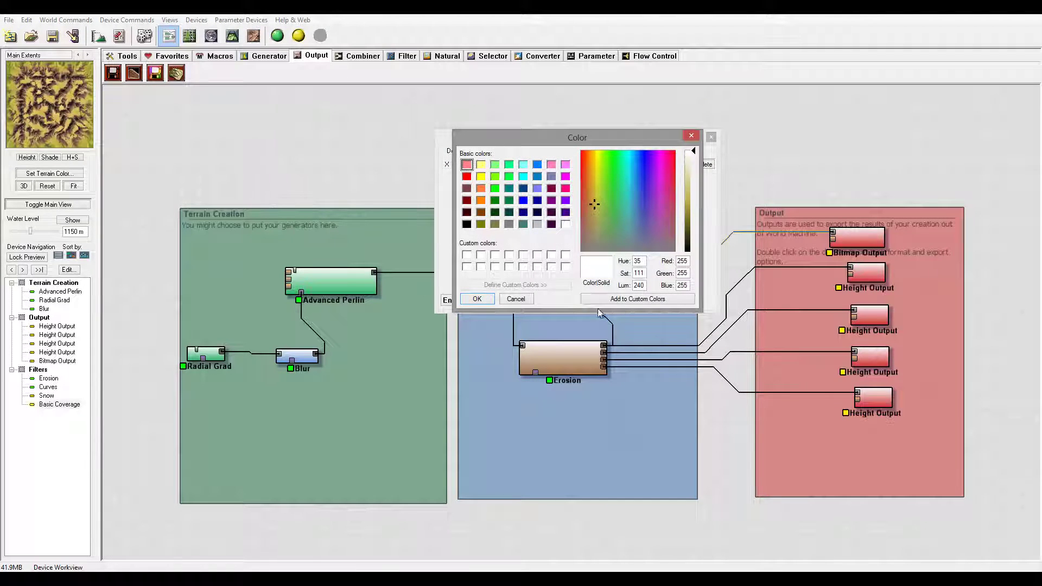
left_click(476, 300)
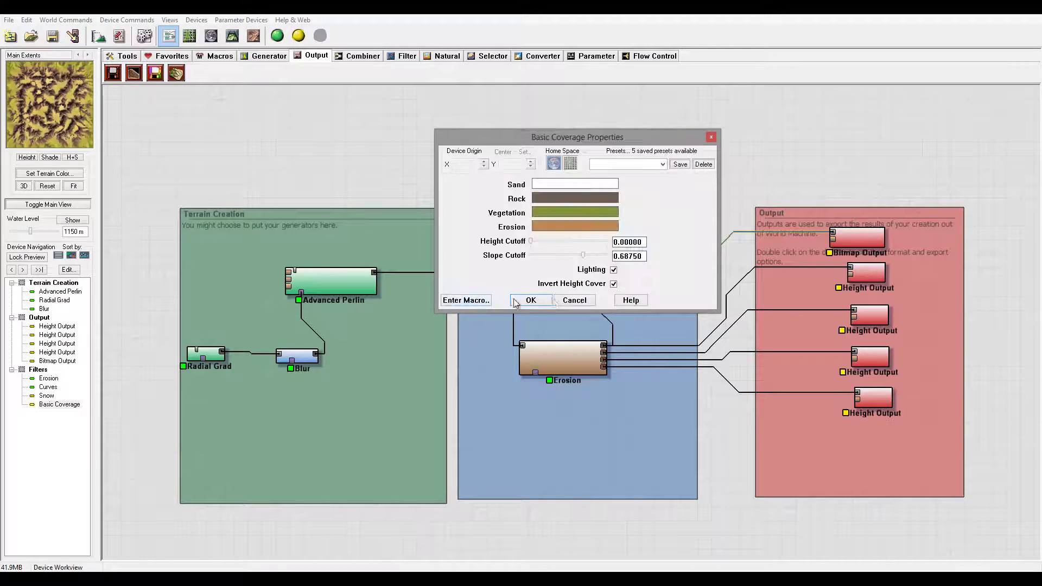
left_click(574, 198)
left_click_drag(693, 212, 693, 251)
left_click(476, 300)
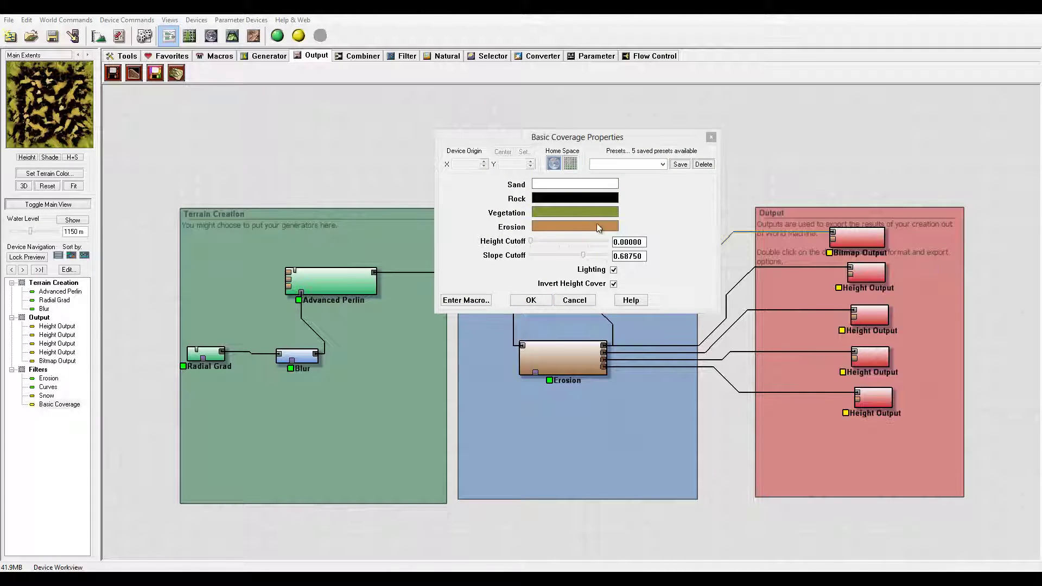
Make the Vegetation colour grey and the Erosion colour white
left_click(565, 212)
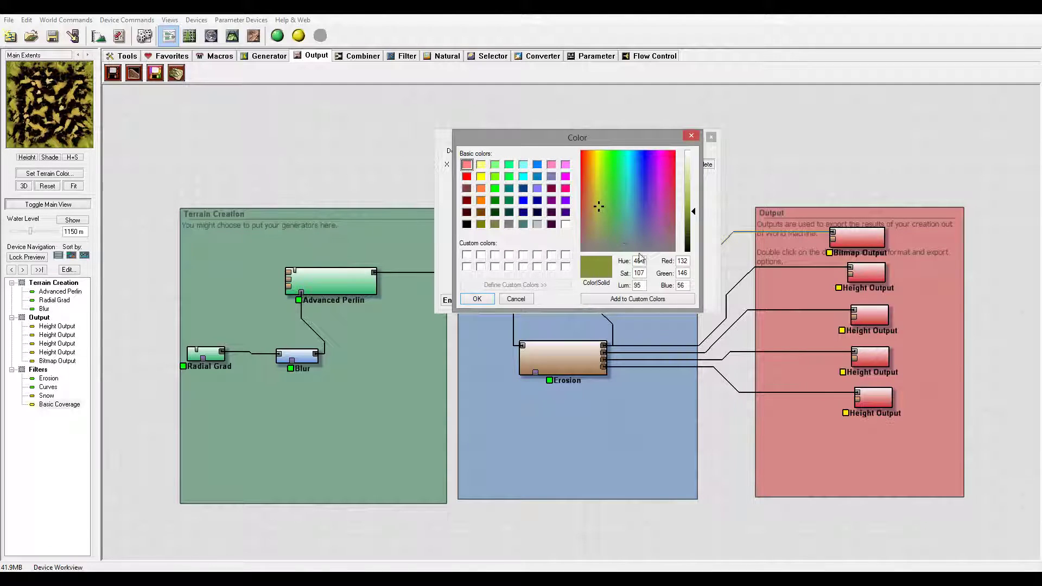
left_click(596, 251)
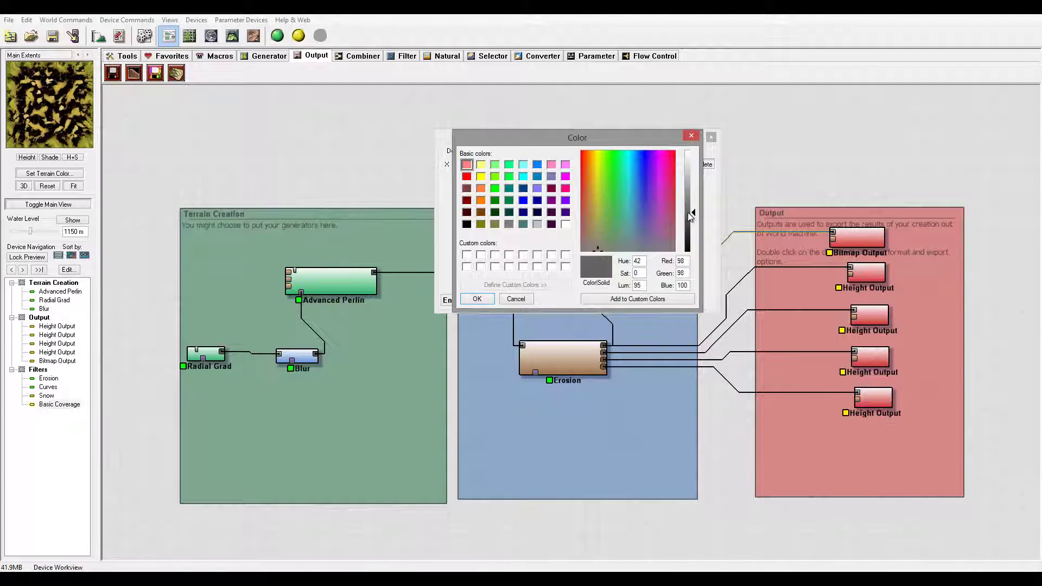
left_click_drag(691, 216, 691, 207)
left_click(477, 299)
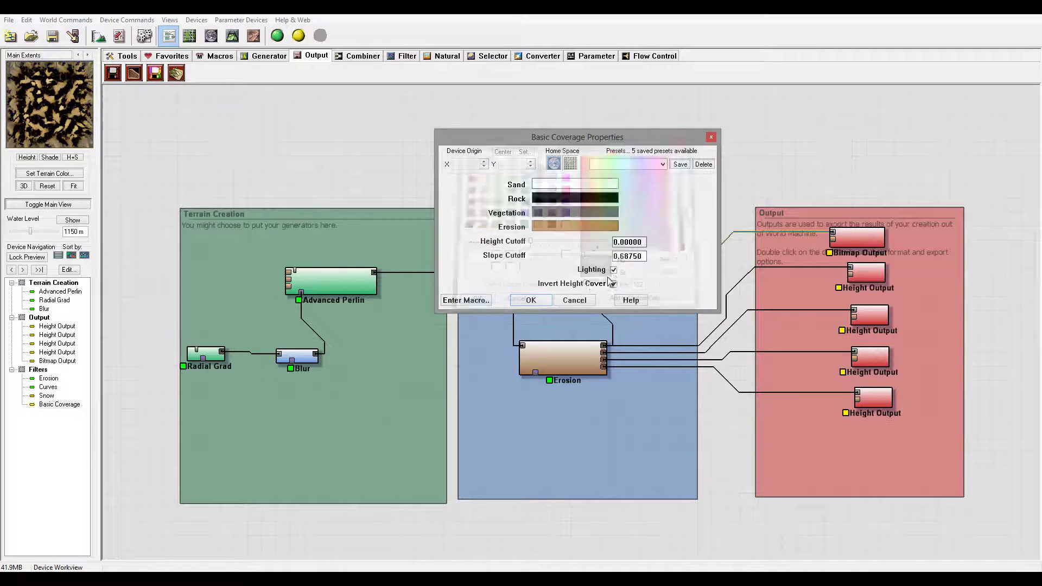
left_click(555, 227)
left_click(692, 175)
left_click(693, 158)
left_click(477, 299)
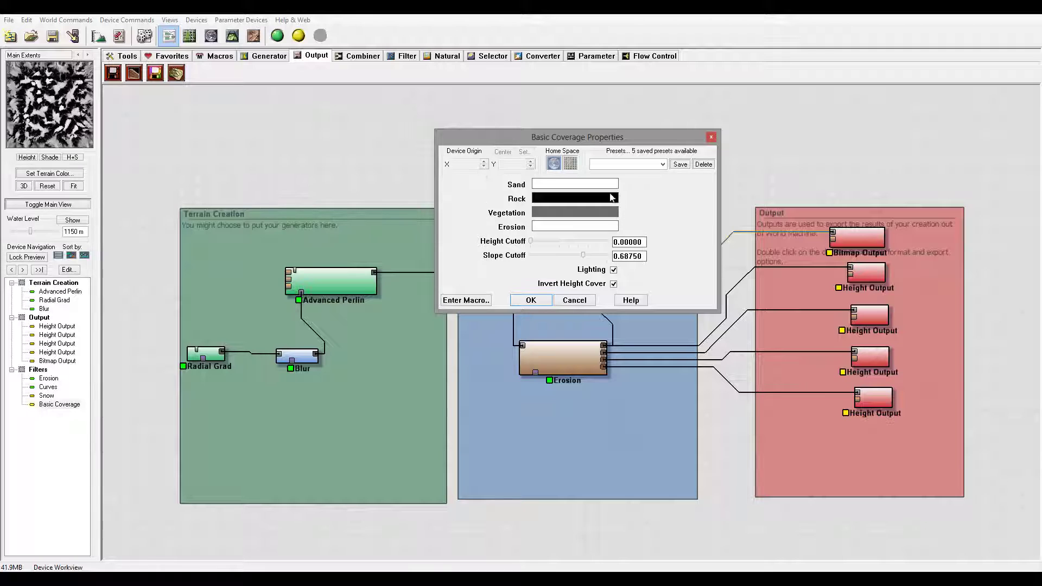
Close the coverage settings and lock the preview on the Bitmap Output
left_click(530, 300)
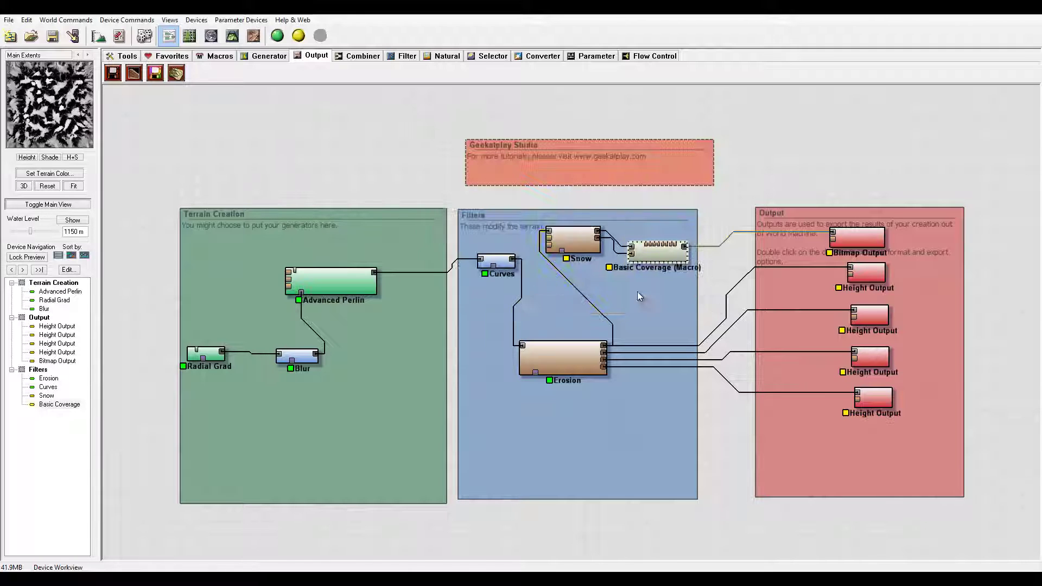
double_click(574, 242)
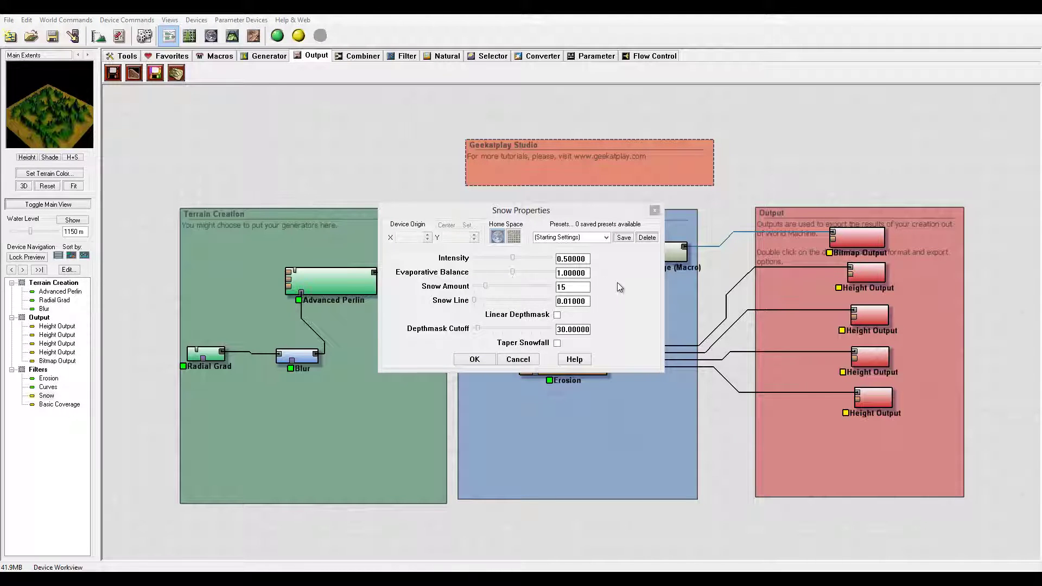
left_click(617, 283)
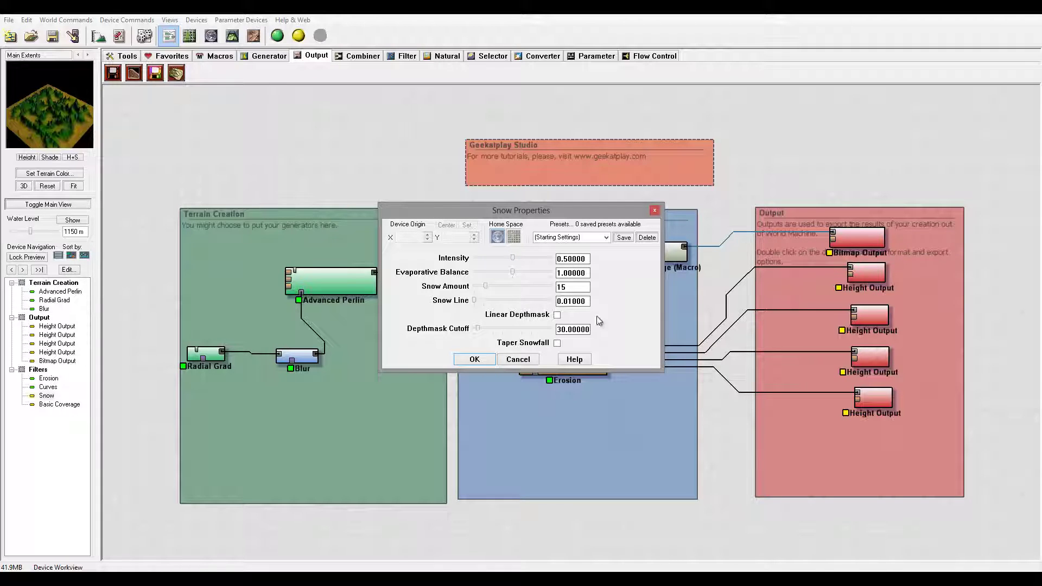
key("Return")
double_click(856, 240)
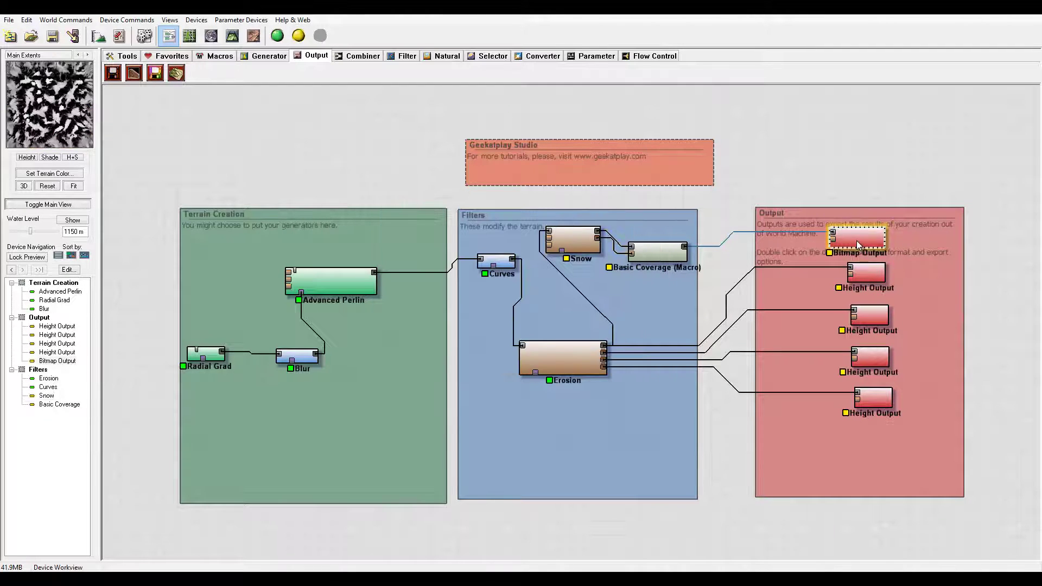
right_click(856, 240)
left_click(941, 258)
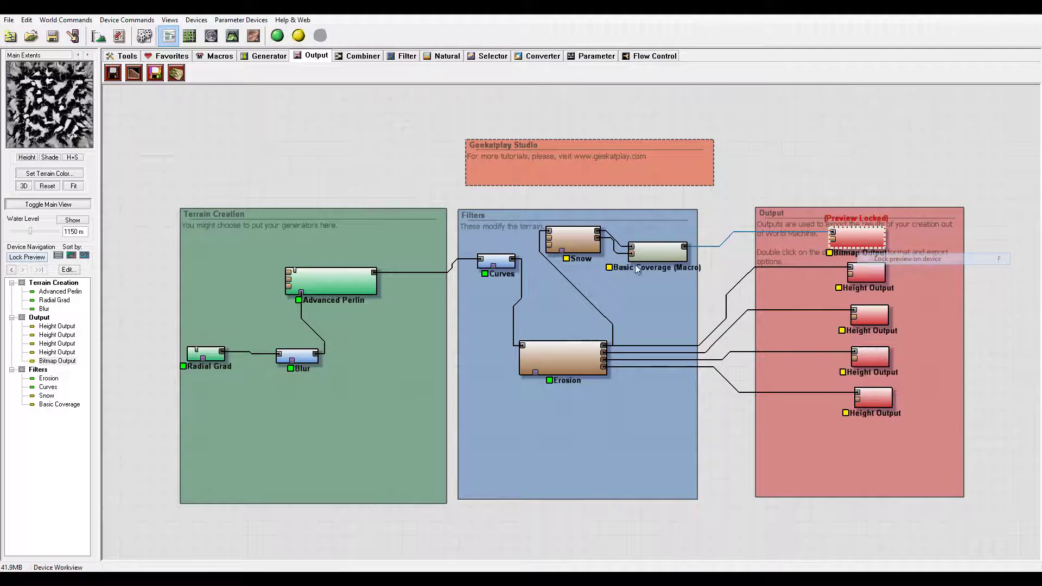
Set Snow intensity to 0.42188, evaporative balance to 1.09375 and snow amount to 8
double_click(582, 245)
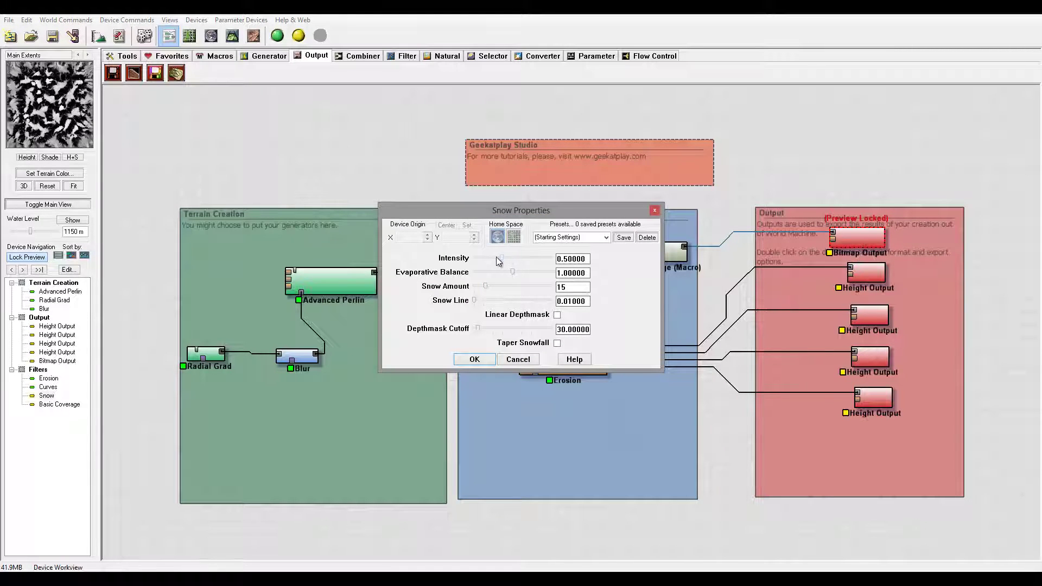
mouse_move(498, 259)
left_mouse_down()
mouse_move(483, 256)
mouse_move(554, 264)
mouse_move(481, 258)
mouse_move(514, 261)
left_mouse_up()
left_click_drag(509, 259, 507, 257)
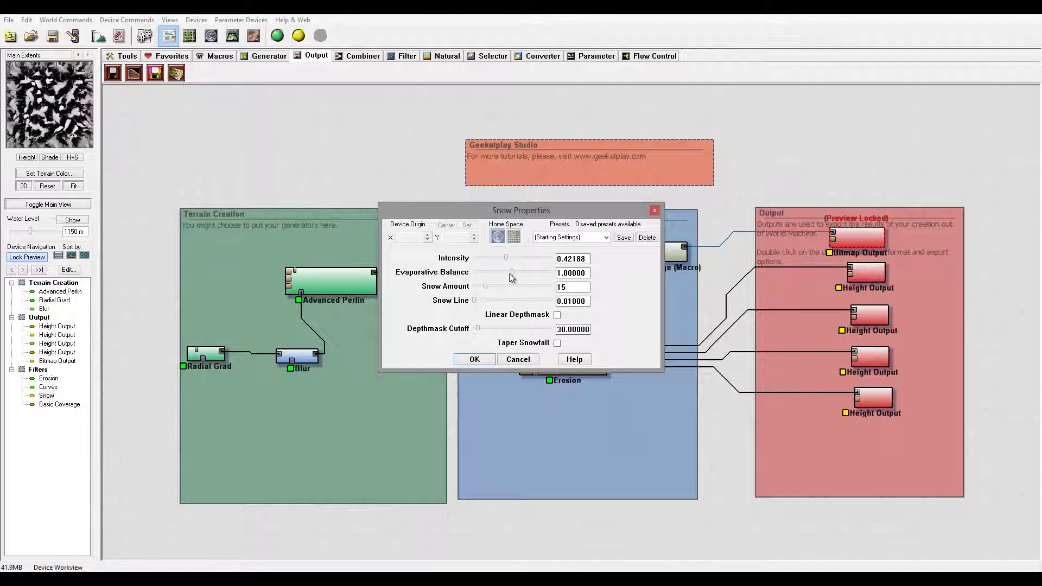
mouse_move(520, 272)
left_mouse_down()
mouse_move(531, 271)
mouse_move(501, 273)
mouse_move(518, 278)
left_mouse_up()
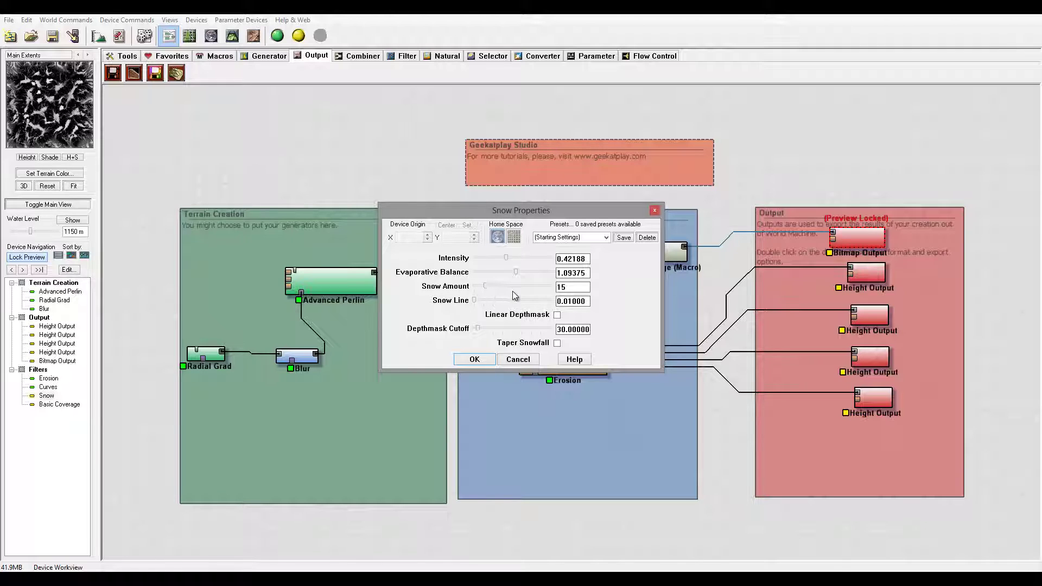
left_click(478, 290)
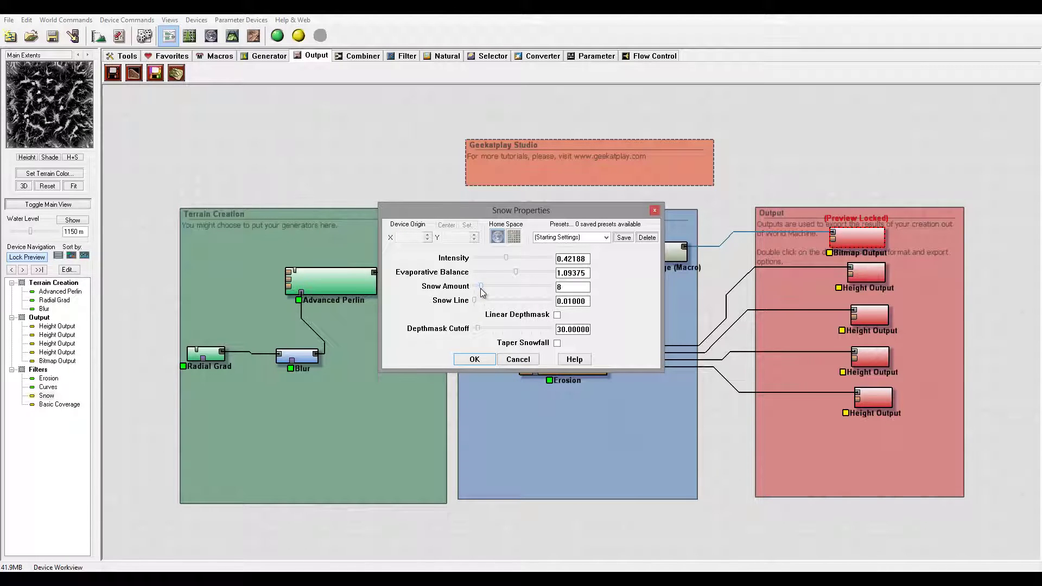
left_click_drag(481, 292, 481, 292)
Confirm the snow settings, unlock the Bitmap Output preview, and select each Height Output
left_click(483, 363)
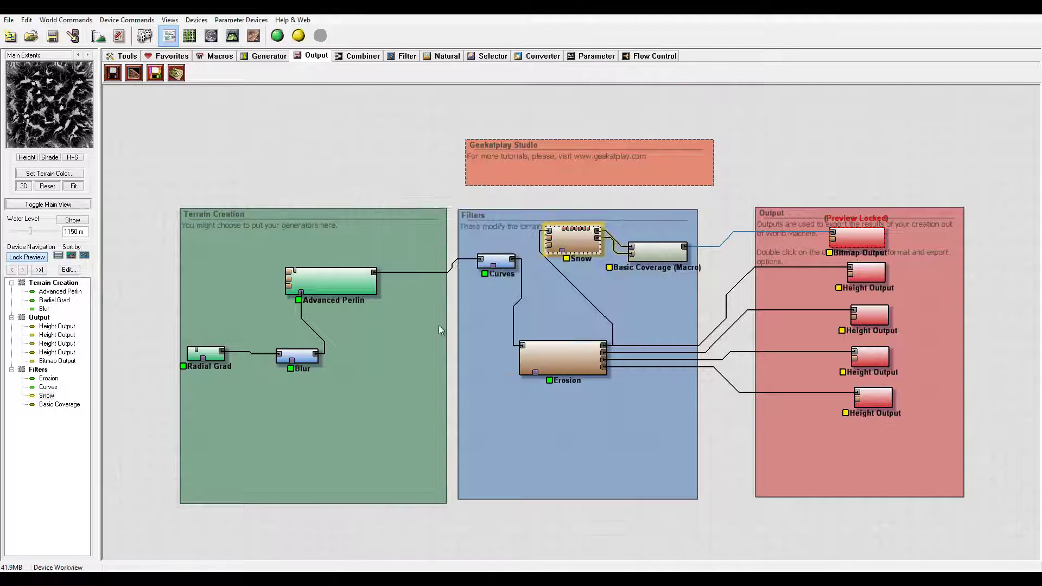
right_click(901, 252)
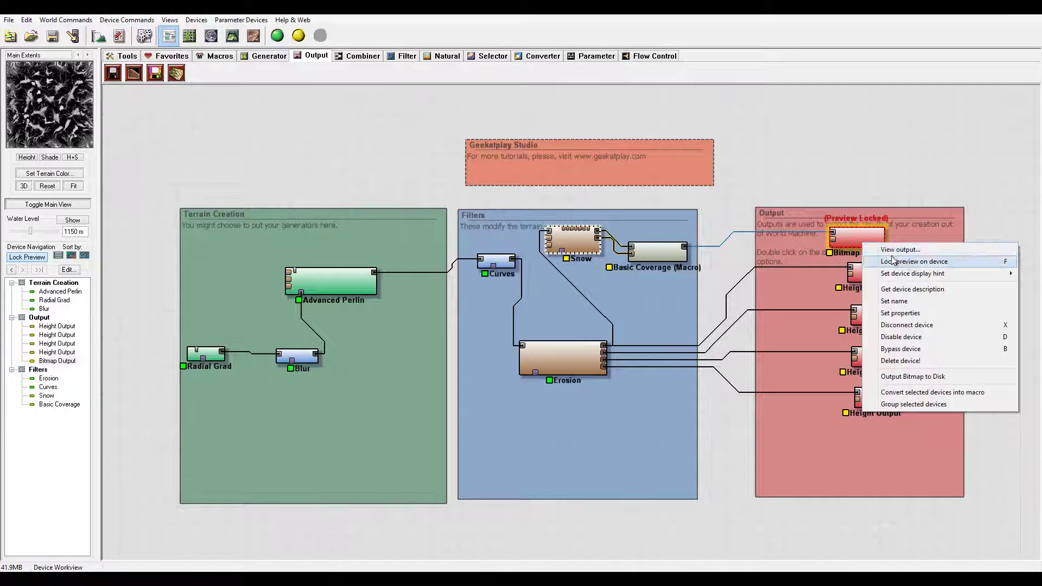
left_click(902, 261)
left_click(859, 273)
left_click(868, 319)
left_click(869, 358)
left_click(876, 399)
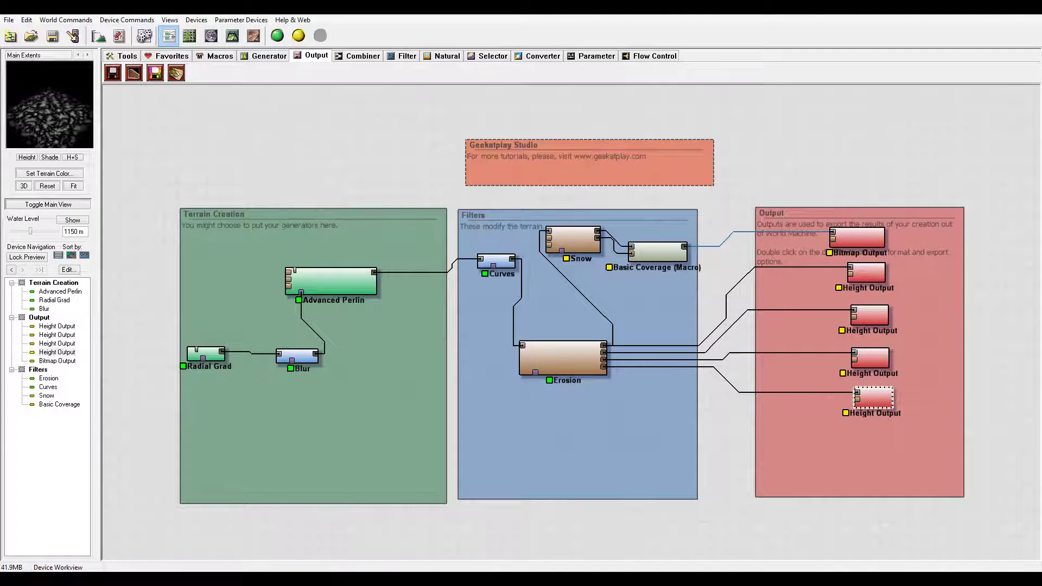
Rename the Bitmap Output file to SnowMap, saved as E:\WorldMachine\SnowMap.bmp
double_click(857, 235)
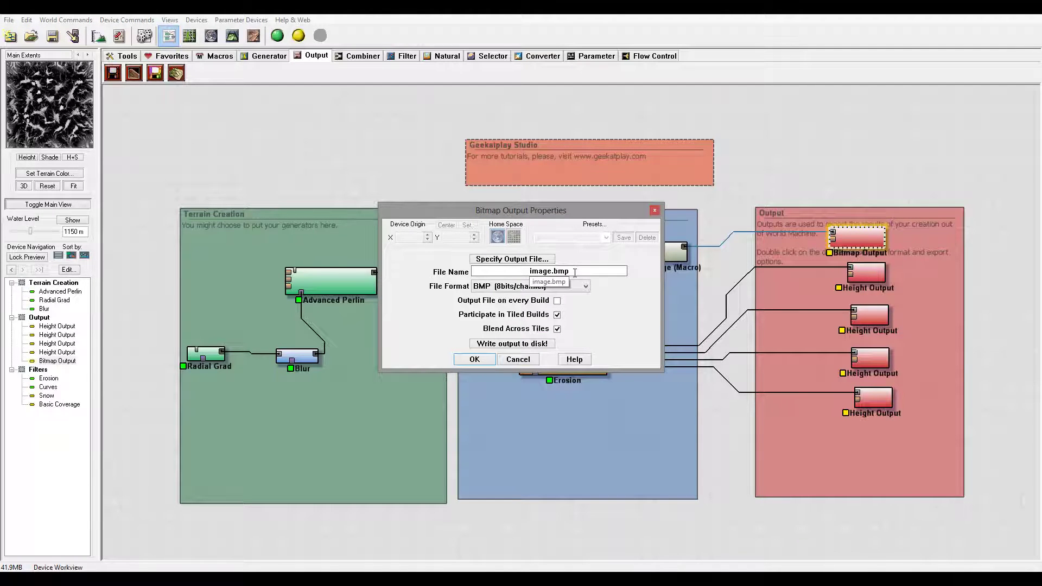
double_click(575, 273)
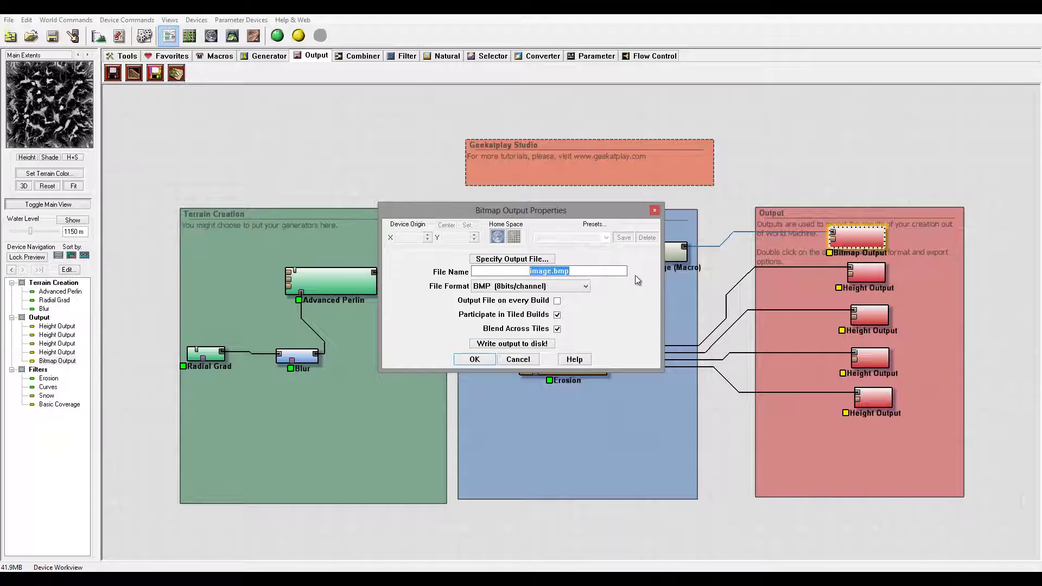
type("SnowMap")
key("Tab")
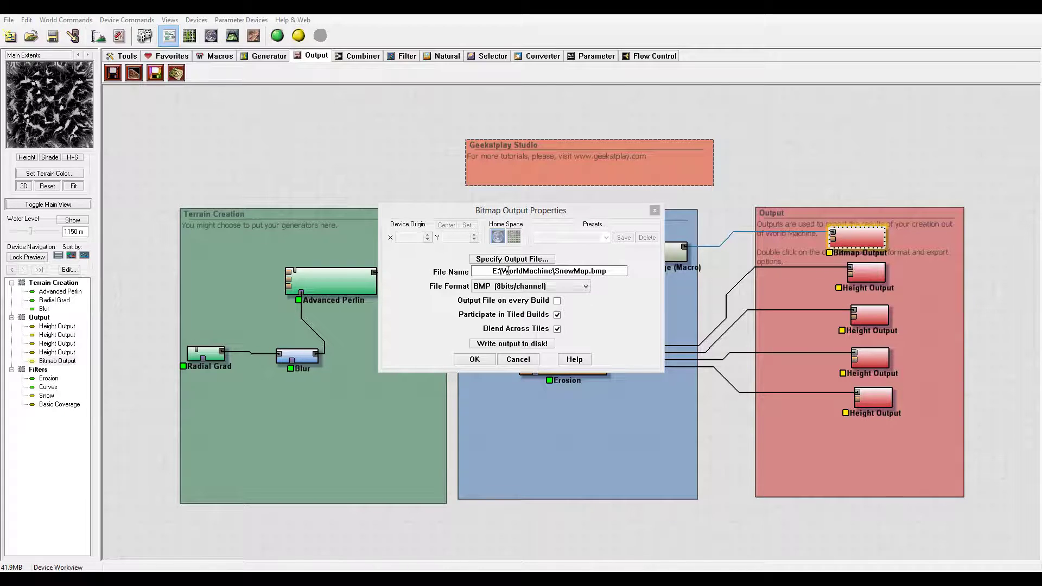
left_click(473, 358)
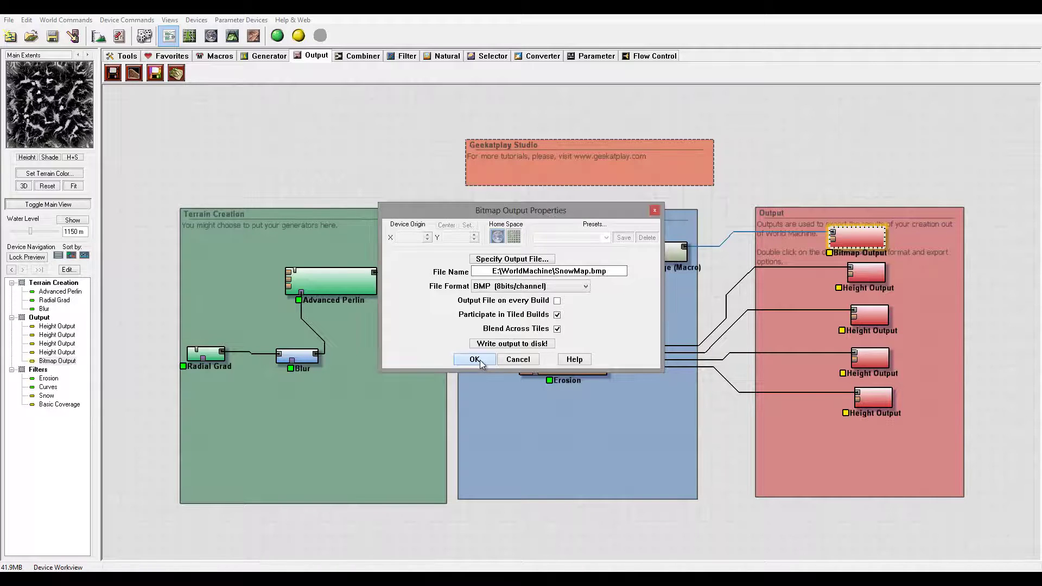
Make the height.tif and flow.tif outputs save into E:\WorldMachine\
double_click(877, 278)
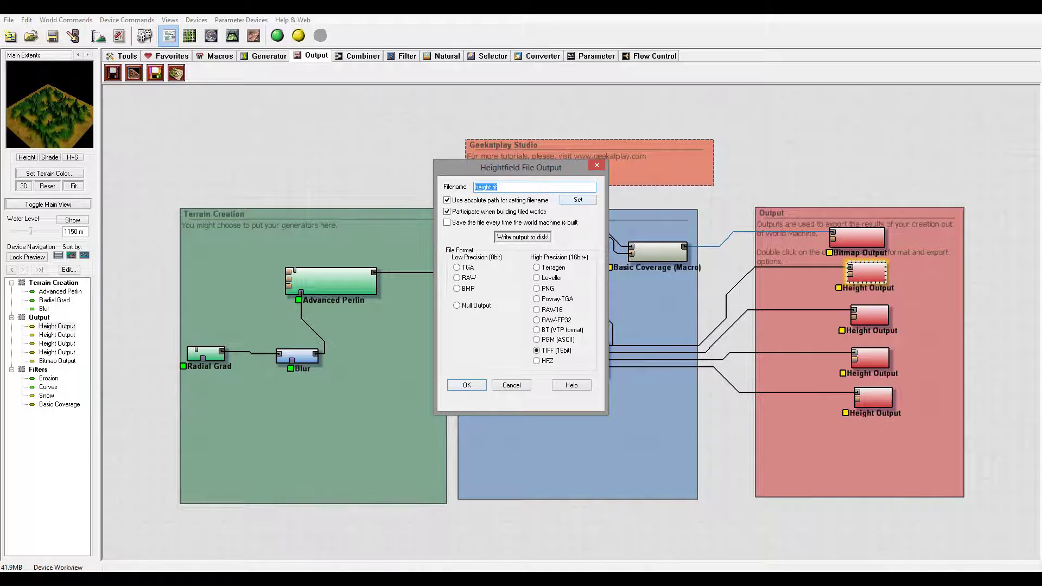
left_click(578, 200)
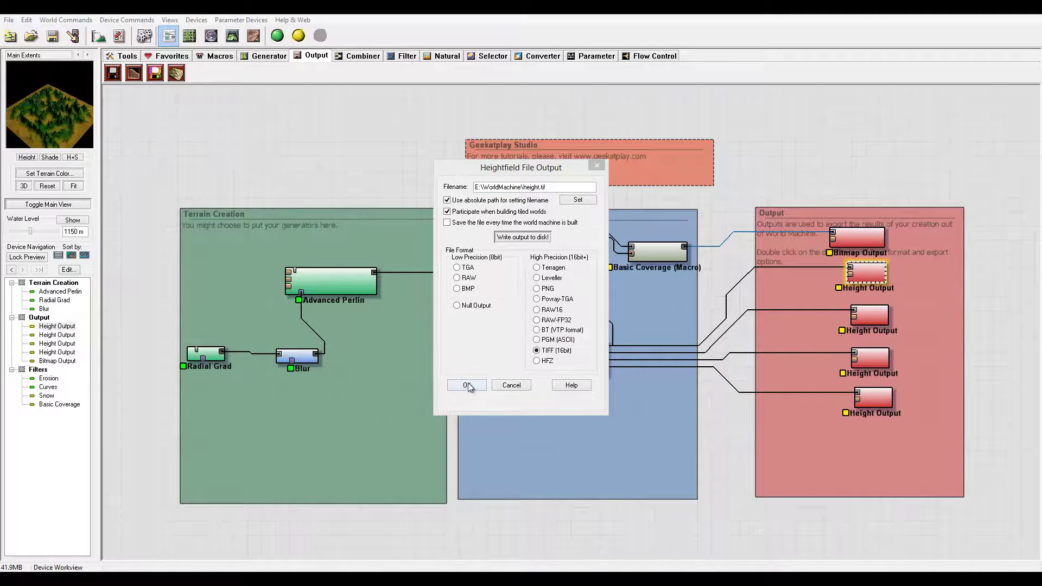
left_click(468, 385)
double_click(867, 313)
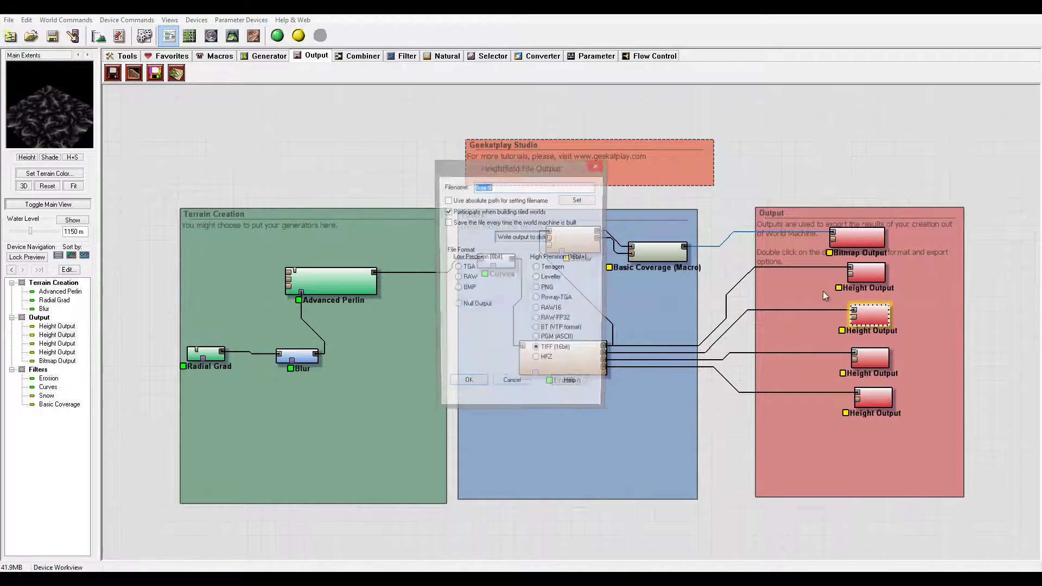
left_click(476, 187)
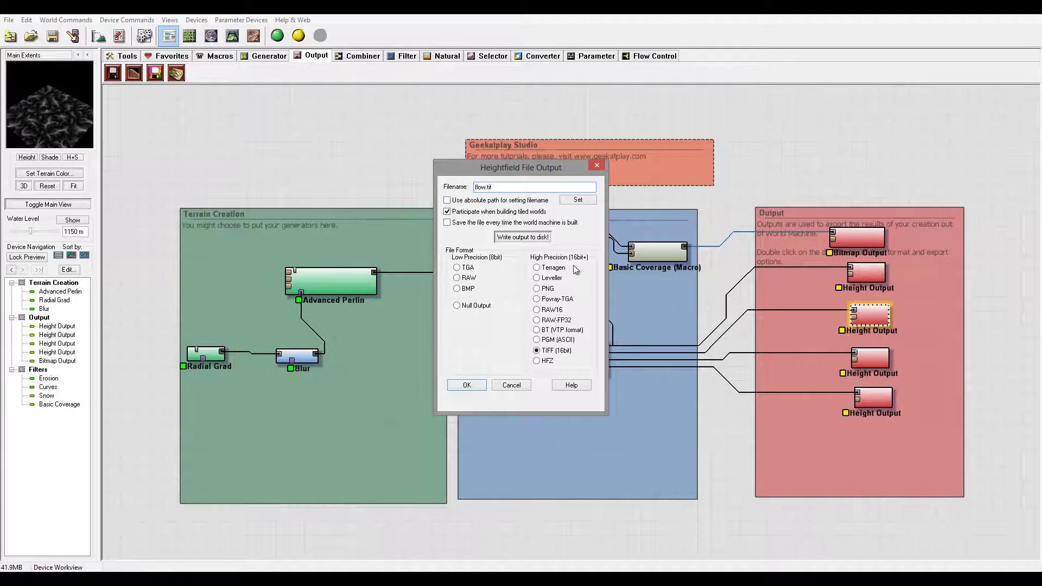
key("ctrl+v")
left_click(467, 386)
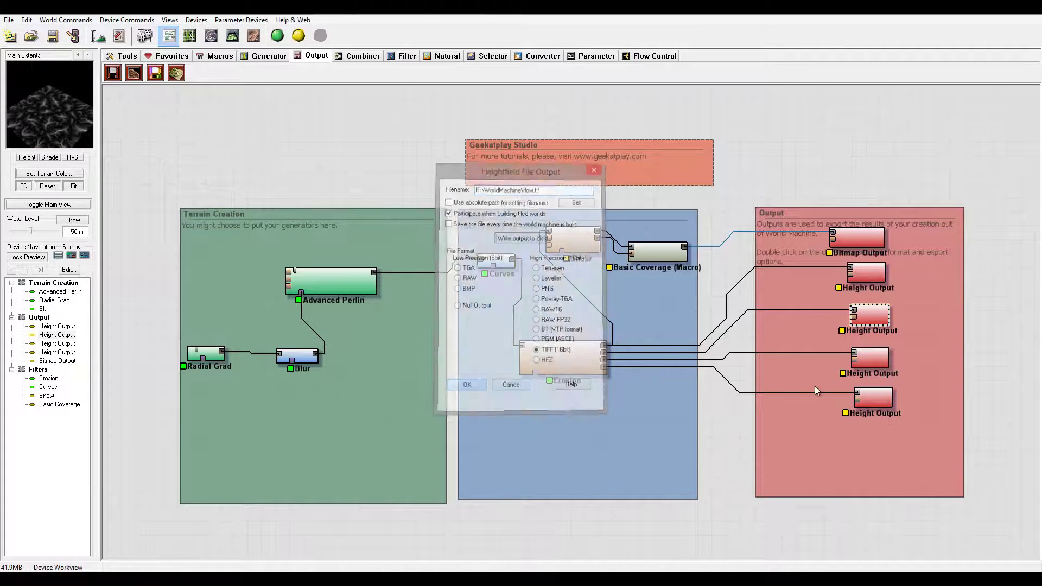
Make the wear.tif and deposit.tif outputs save into E:\WorldMachine\
double_click(872, 356)
left_click(476, 187)
key("ctrl+v")
left_click(466, 385)
double_click(889, 401)
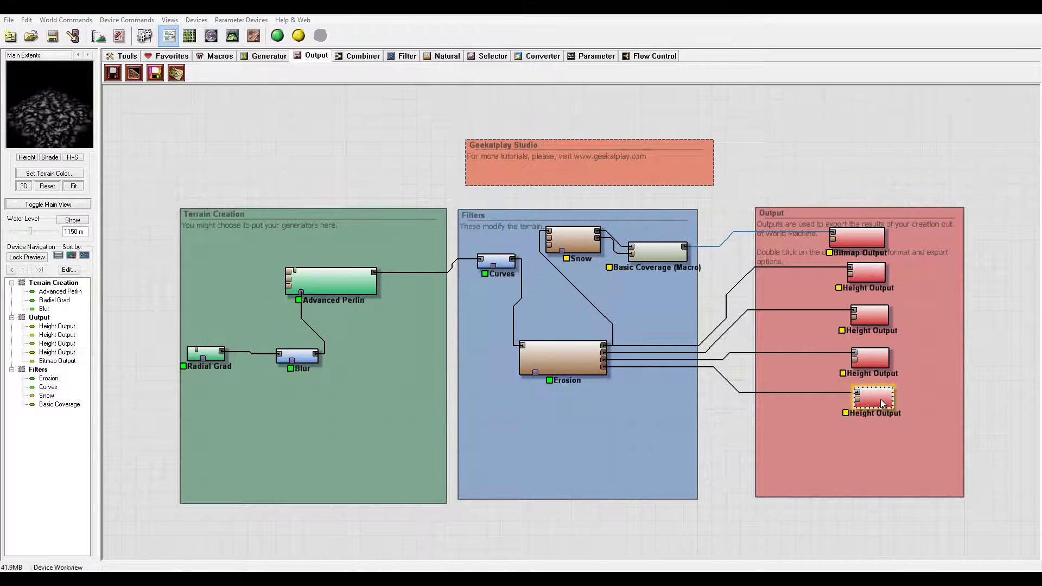
left_click(476, 188)
key("ctrl+v")
left_click(469, 384)
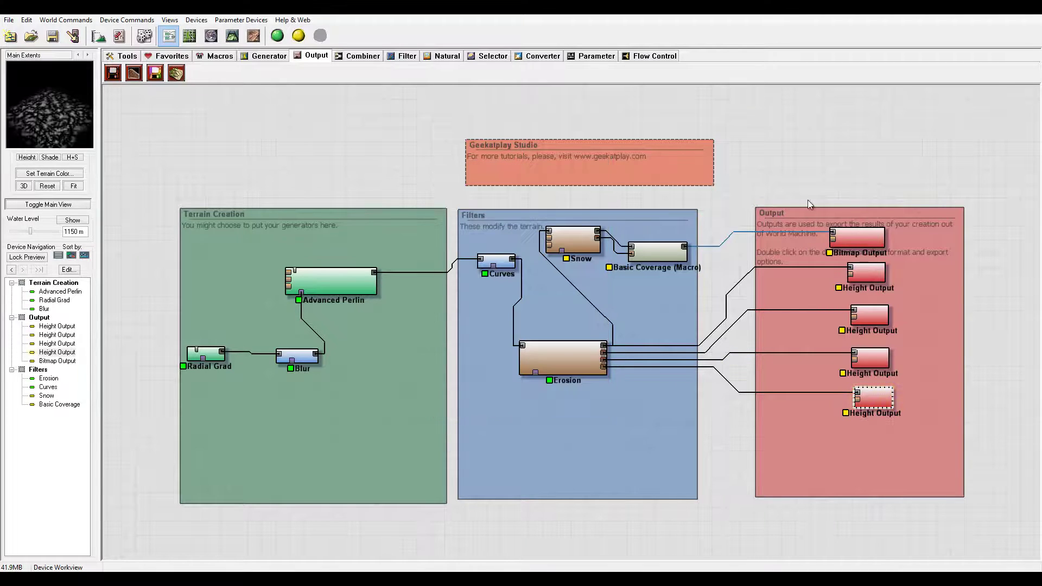
Set the Project Settings resolution slider to 2049x2049 and confirm
left_click(115, 38)
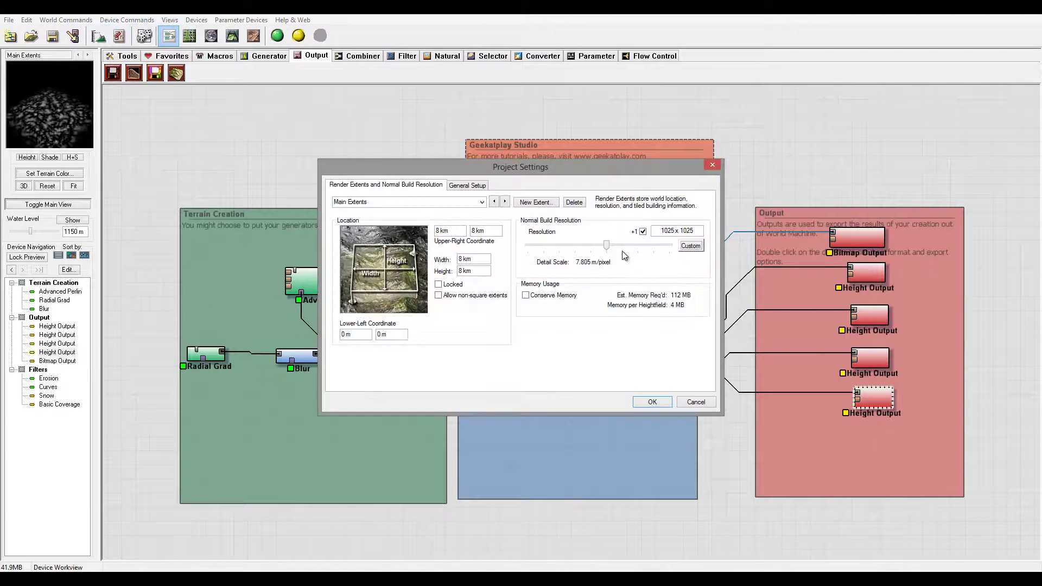
left_click_drag(606, 245, 634, 251)
left_click(652, 402)
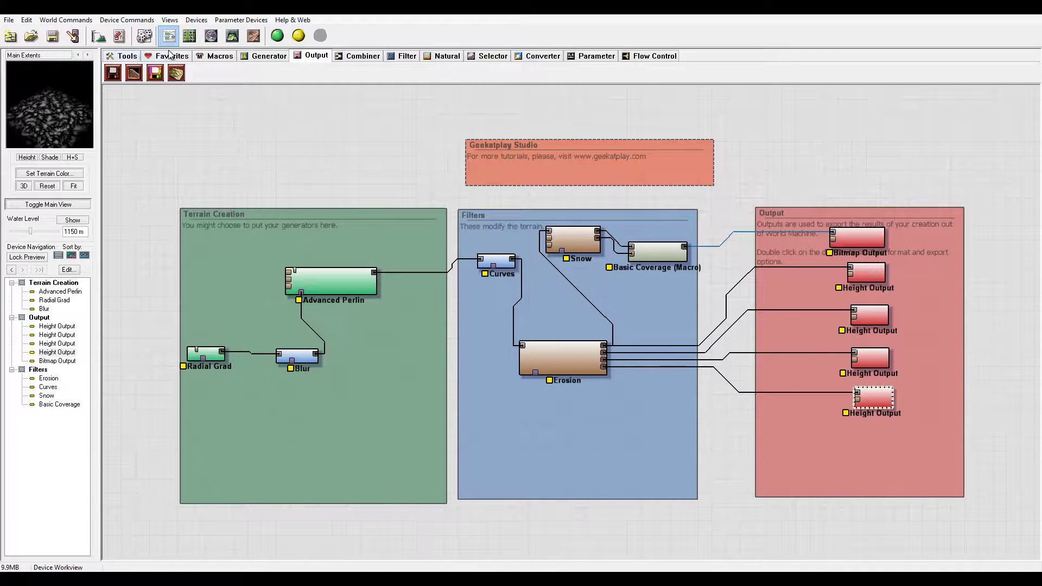
Run the full 2049 x 2049 build and close the completion report
left_click(277, 36)
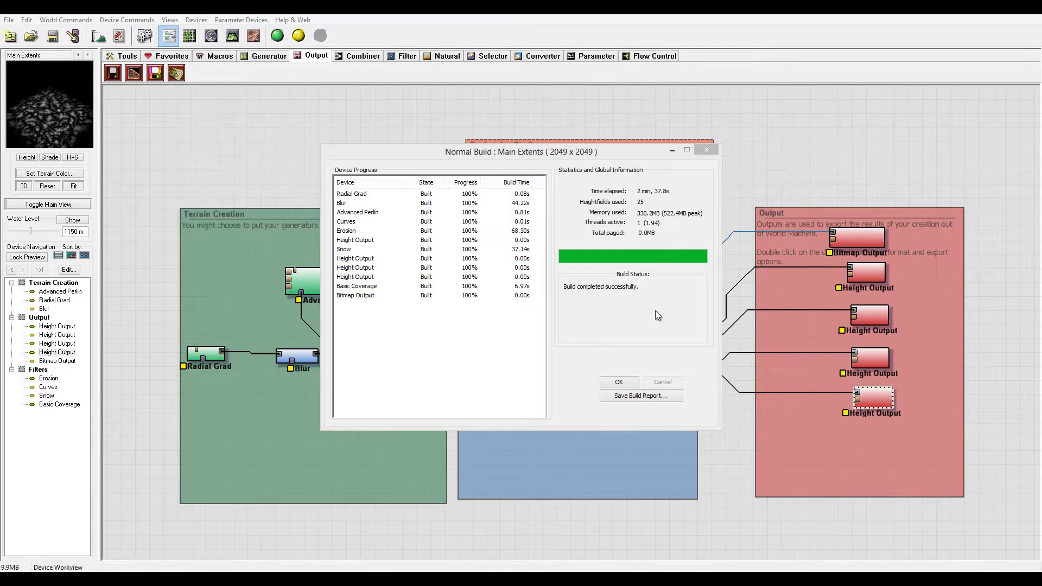
left_click(628, 383)
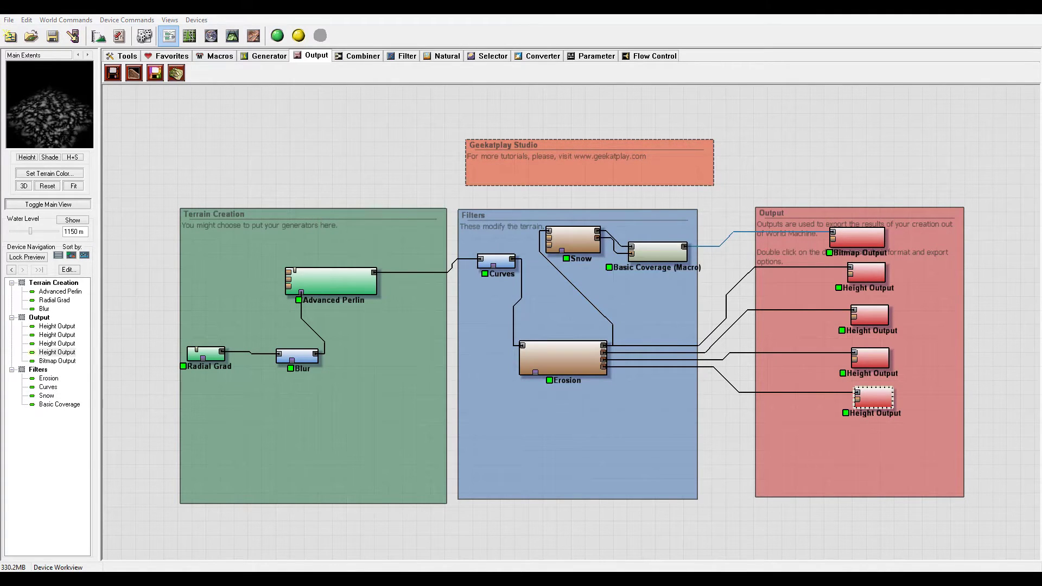